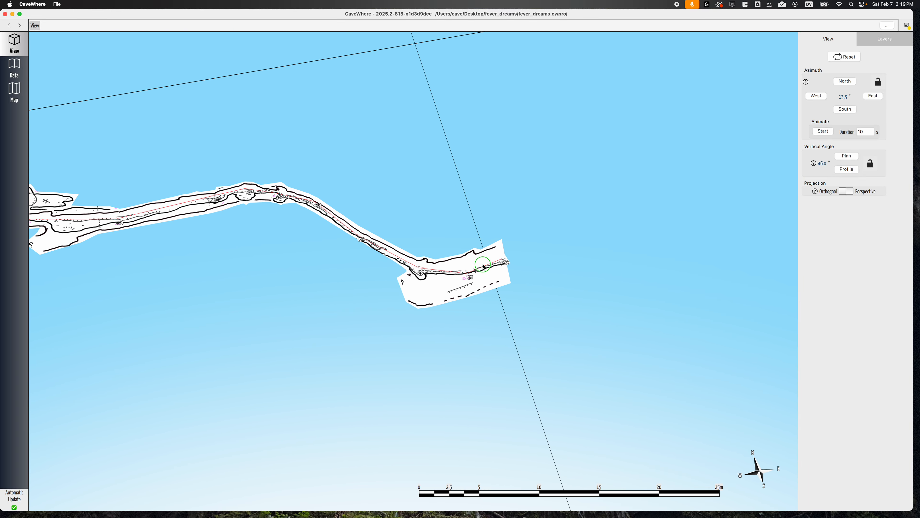
# Examine the far end of the long narrow passage and its surroundings in the 3D cave view.
pyautogui.scroll(-10, 483, 266)
pyautogui.scroll(4, 483, 266)
pyautogui.scroll(5, 484, 267)
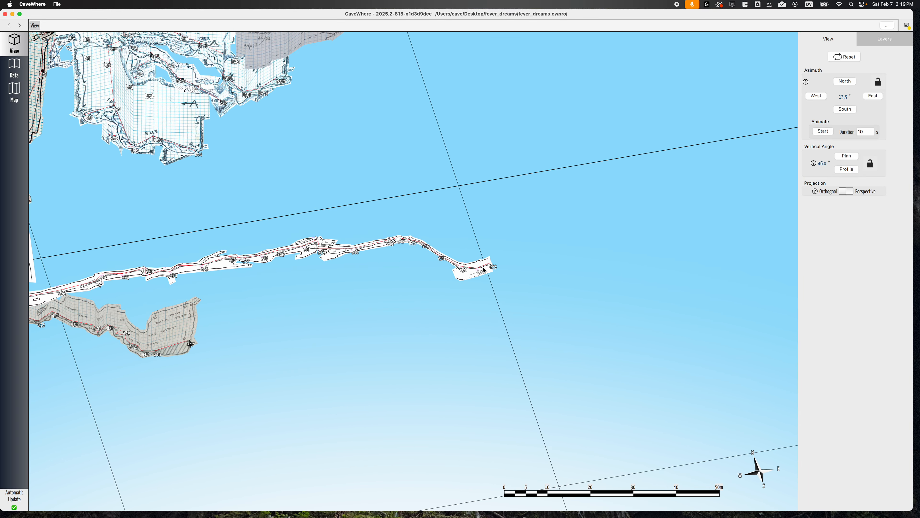
pyautogui.moveTo(484, 267); pyautogui.dragTo(502, 303, button='right')
pyautogui.scroll(-5, 502, 304)
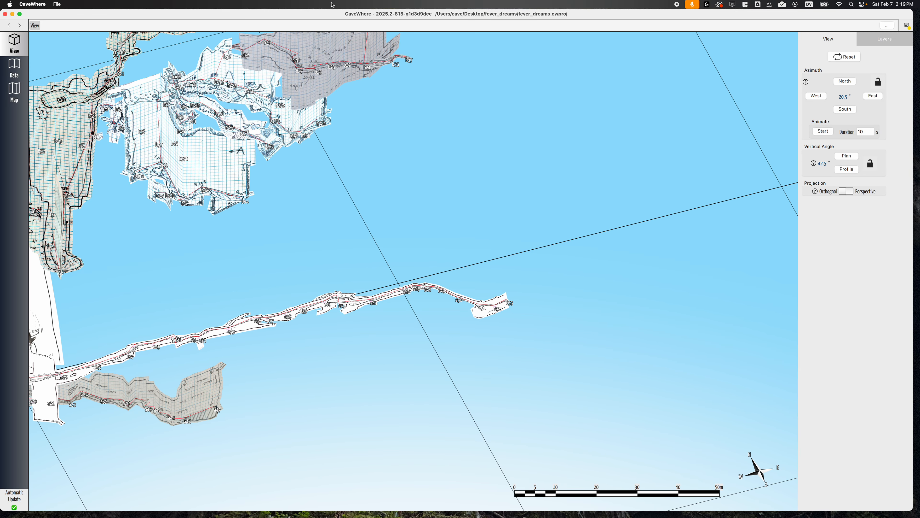
# Switch to the TopoDroid emulator and export the survey e_survey_4 in Survex format from its survey info.
pyautogui.moveTo(325, 14); pyautogui.dragTo(507, 517)
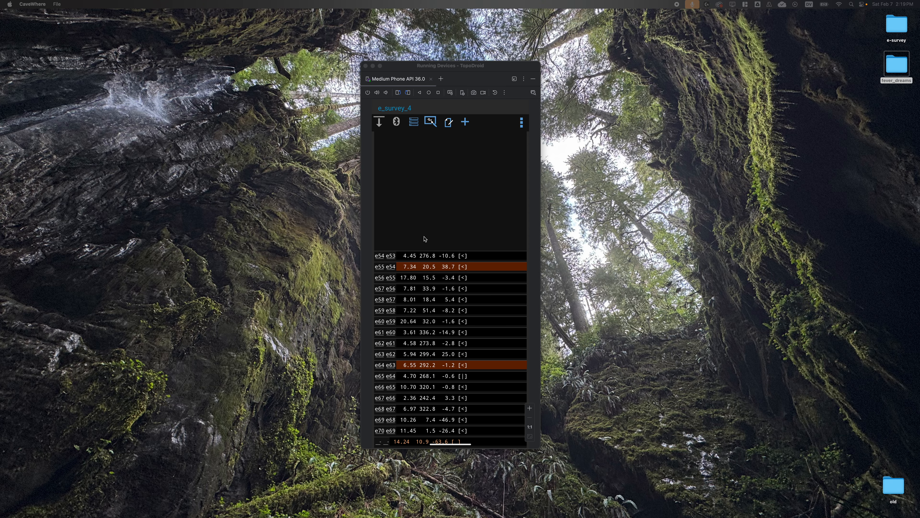
pyautogui.click(522, 123)
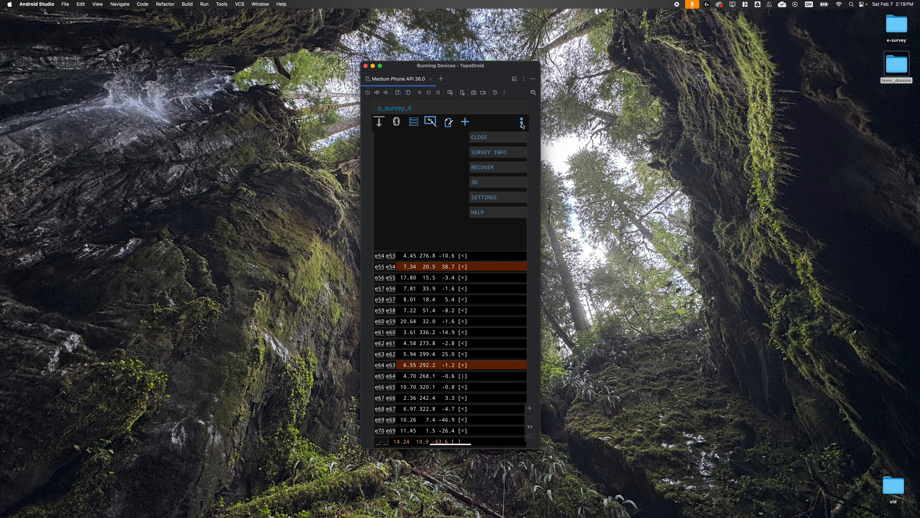
pyautogui.click(497, 156)
pyautogui.click(526, 126)
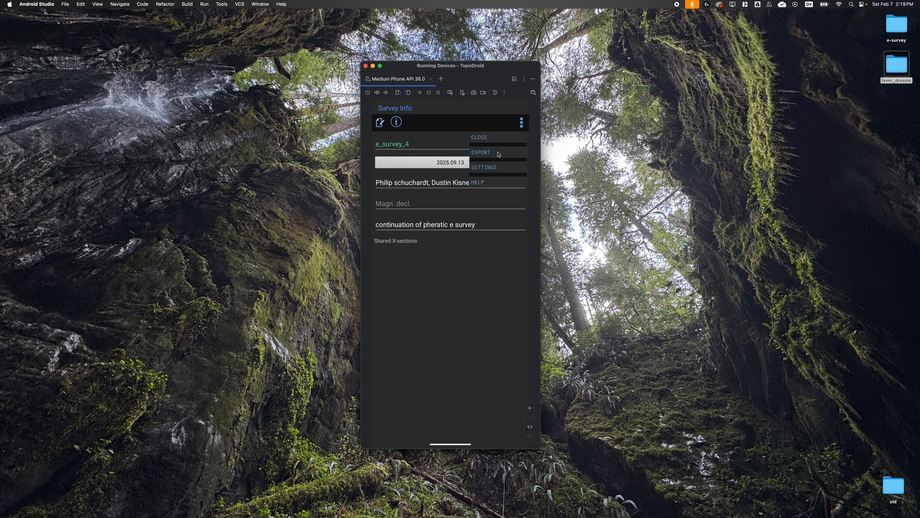
pyautogui.click(481, 152)
pyautogui.click(505, 242)
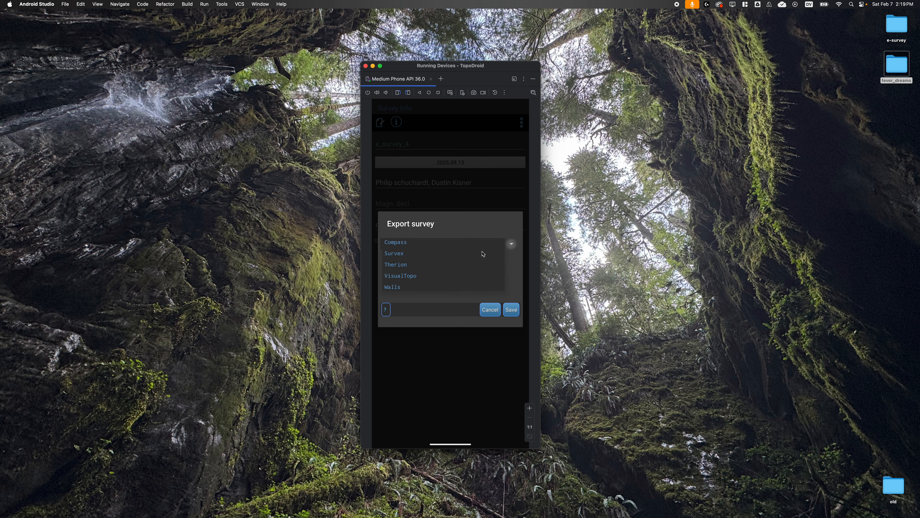
pyautogui.click(402, 268)
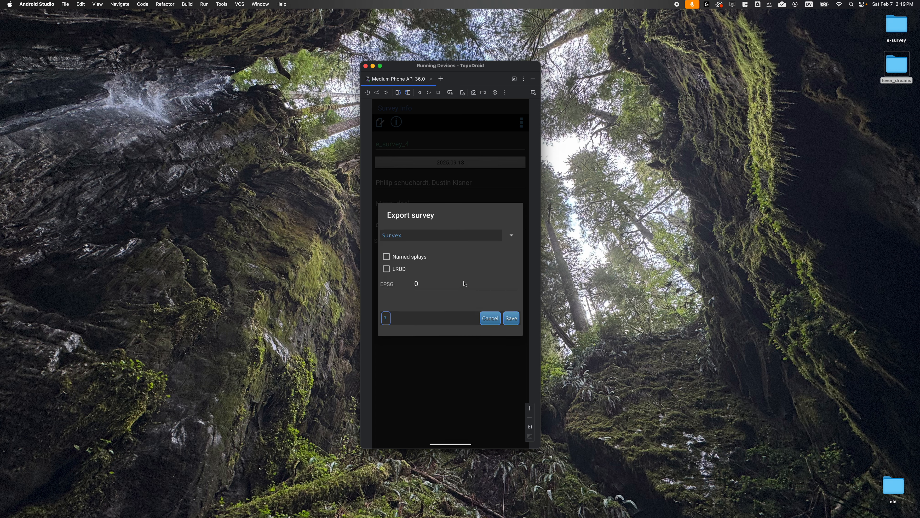
pyautogui.click(510, 319)
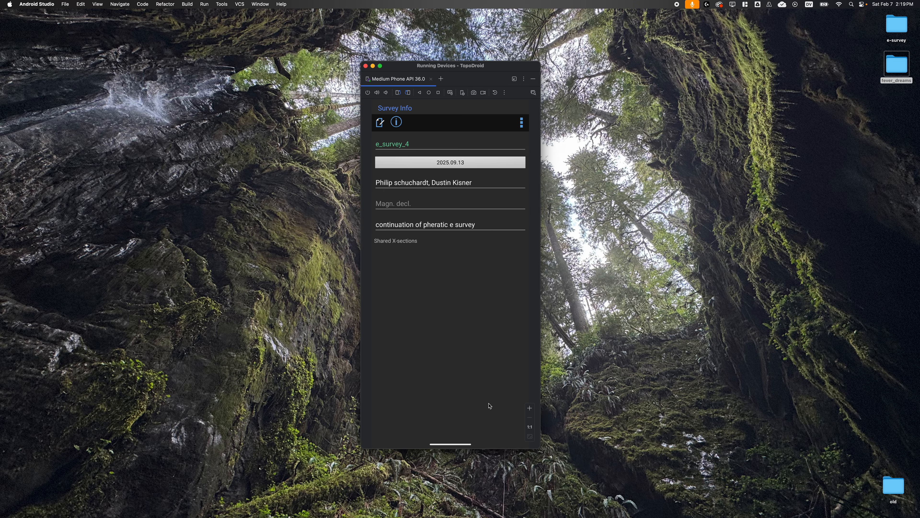
# Bring up Android Studio's Device Explorer, enlarge its file list, and select e_survey_4.svx in the survey's out folder.
pyautogui.press('super+Tab')
pyautogui.press('super+shift+Tab')
pyautogui.moveTo(413, 517); pyautogui.dragTo(464, 76)
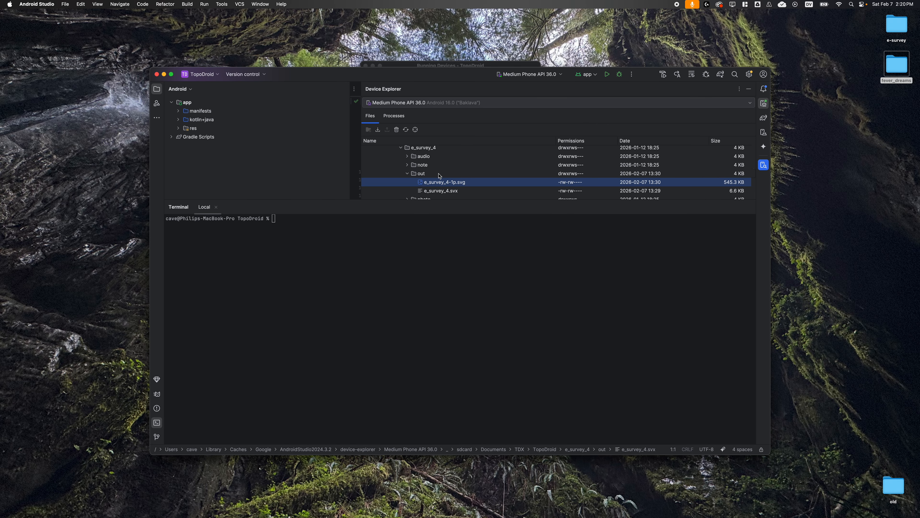
pyautogui.scroll(10, 439, 176)
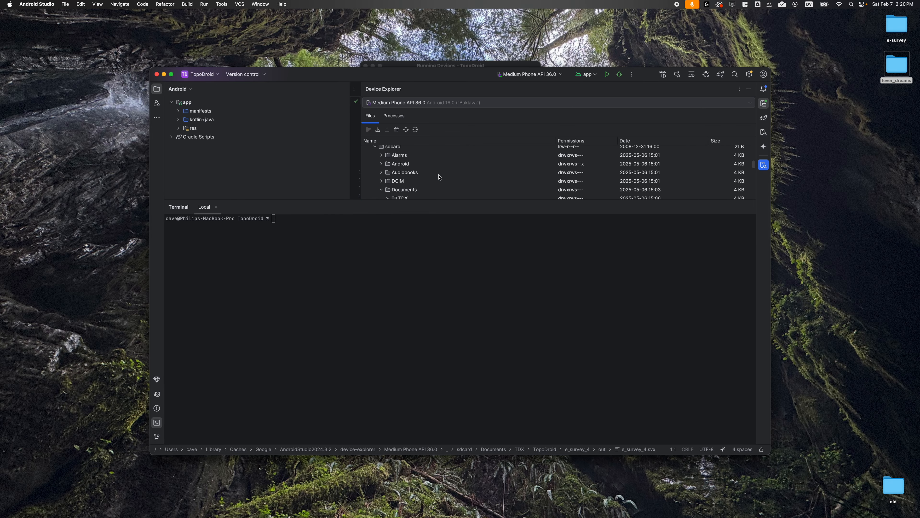
pyautogui.scroll(2, 536, 192)
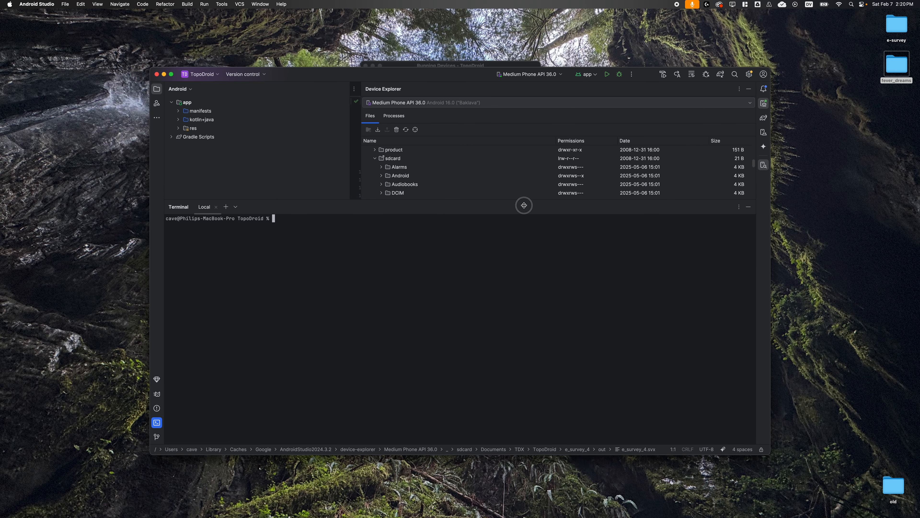
pyautogui.moveTo(524, 200); pyautogui.dragTo(554, 369)
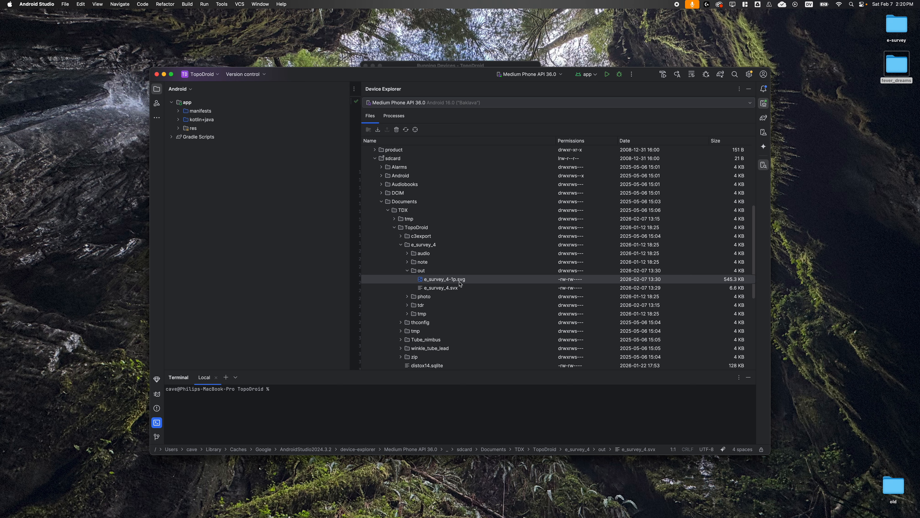
pyautogui.click(450, 290)
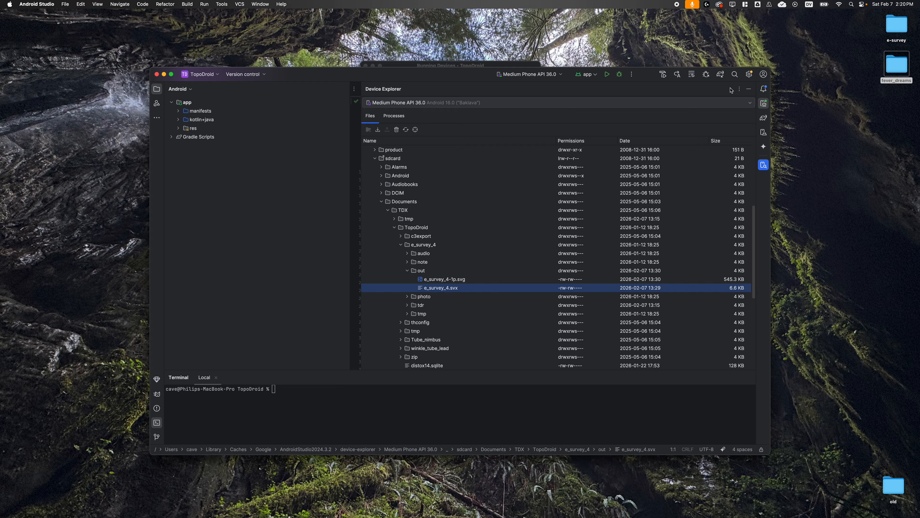
# Search the computer for the MacDroid app, dismiss the search, and reselect e_survey_4.svx in the out folder.
pyautogui.click(851, 4)
pyautogui.write('q')
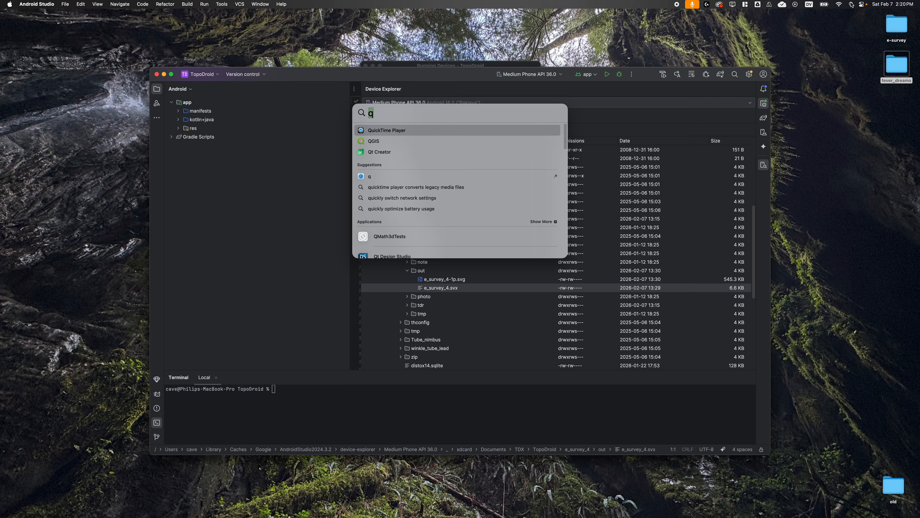
pyautogui.write('mac')
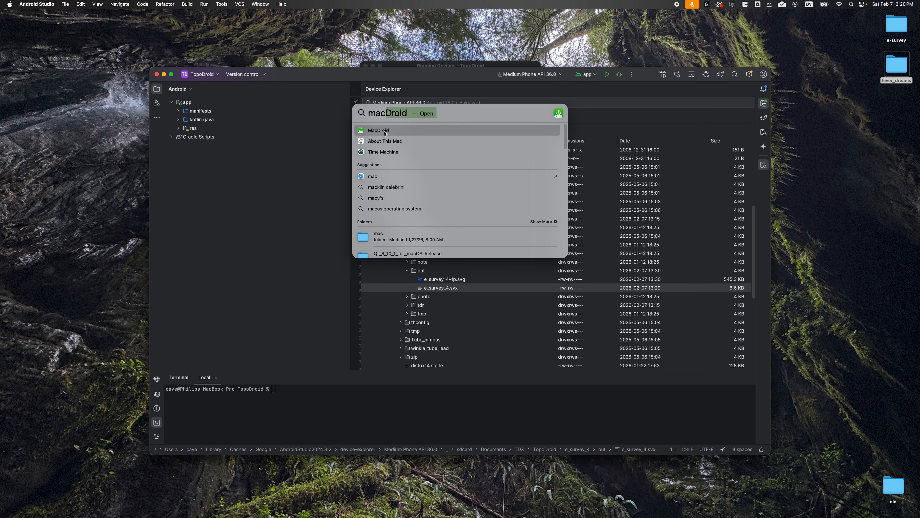
pyautogui.click(463, 94)
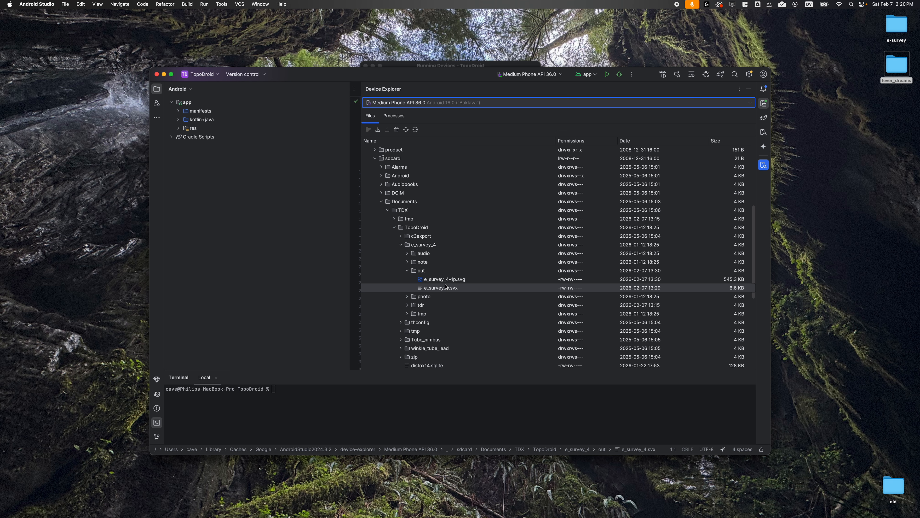
pyautogui.click(851, 5)
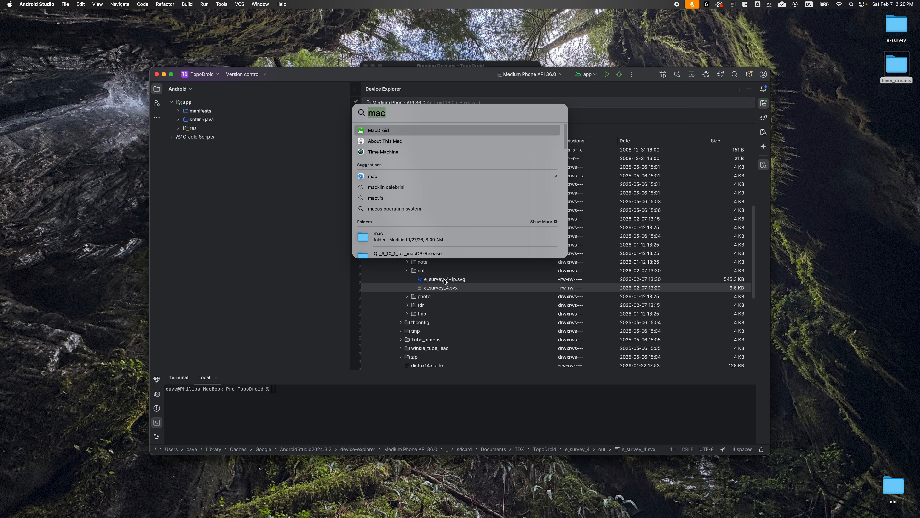
pyautogui.click(452, 280)
pyautogui.click(453, 294)
pyautogui.click(449, 290)
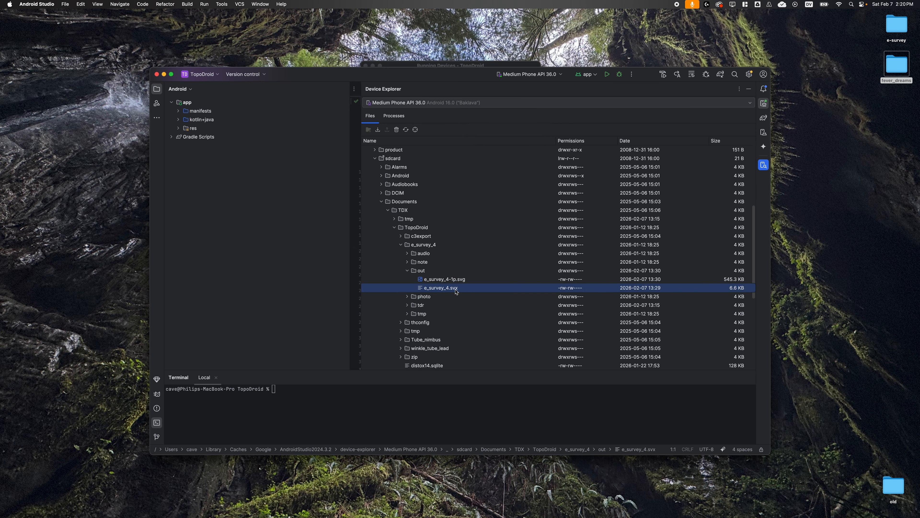
# Return to the TopoDroid emulator, leave the survey info, and open the survey's plan sketch.
pyautogui.click(451, 64)
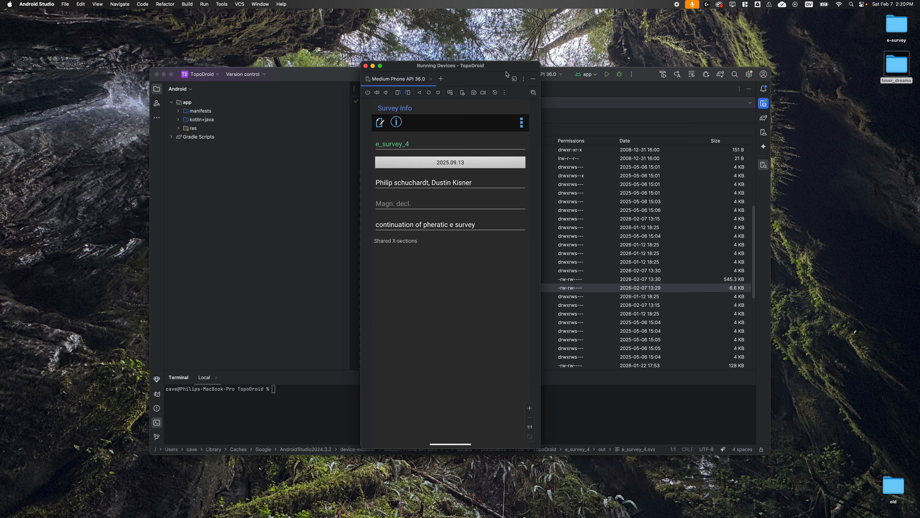
pyautogui.moveTo(321, 76); pyautogui.dragTo(365, 516)
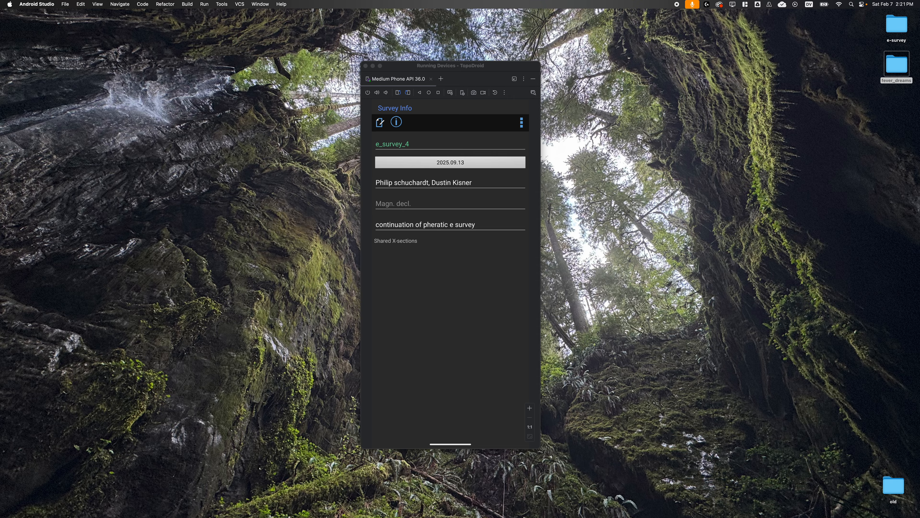
pyautogui.click(420, 93)
pyautogui.click(430, 122)
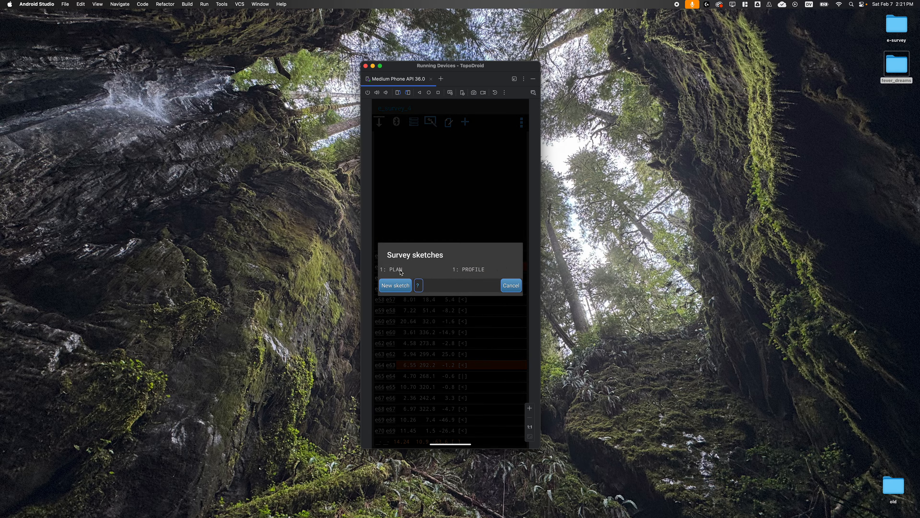
pyautogui.click(399, 270)
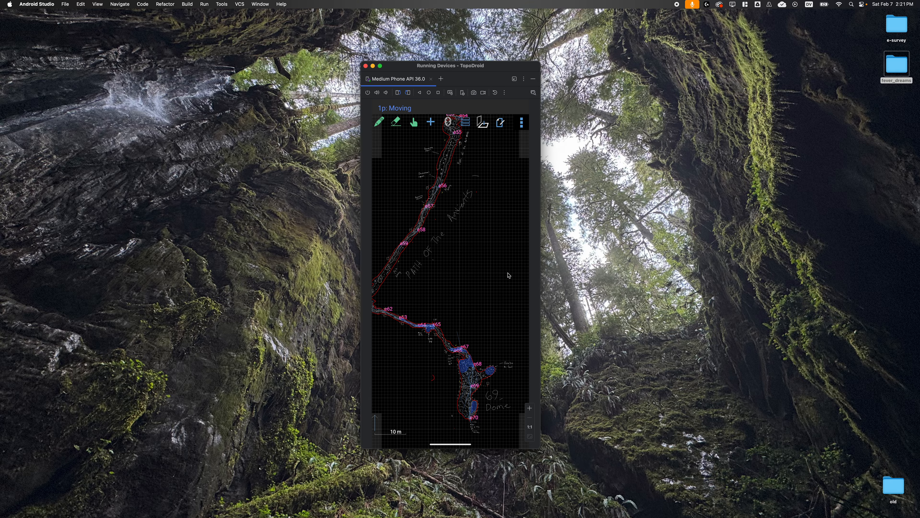
# Export the plan sketch in SVG format.
pyautogui.click(523, 123)
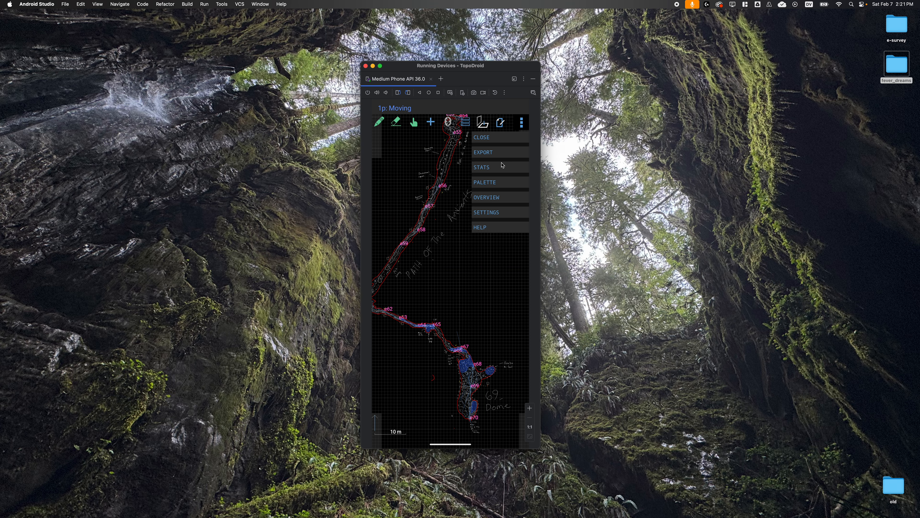
pyautogui.click(484, 149)
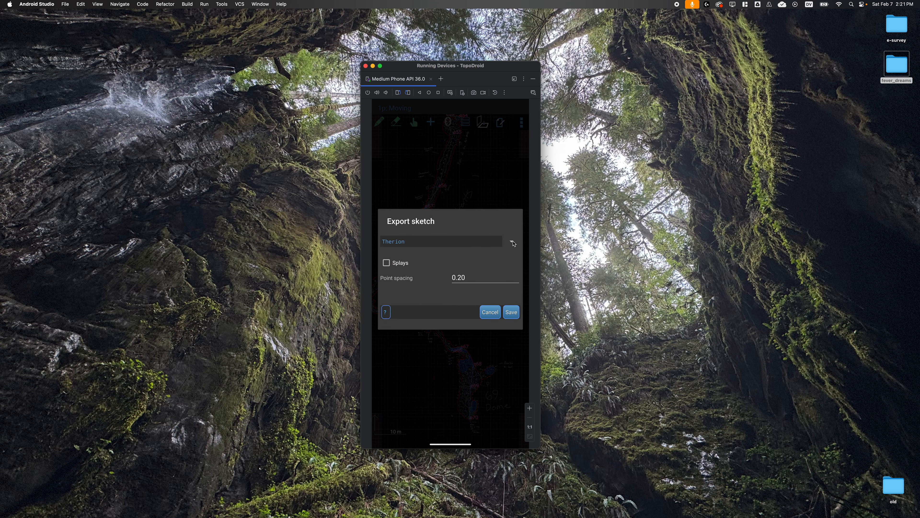
pyautogui.click(508, 244)
pyautogui.click(419, 274)
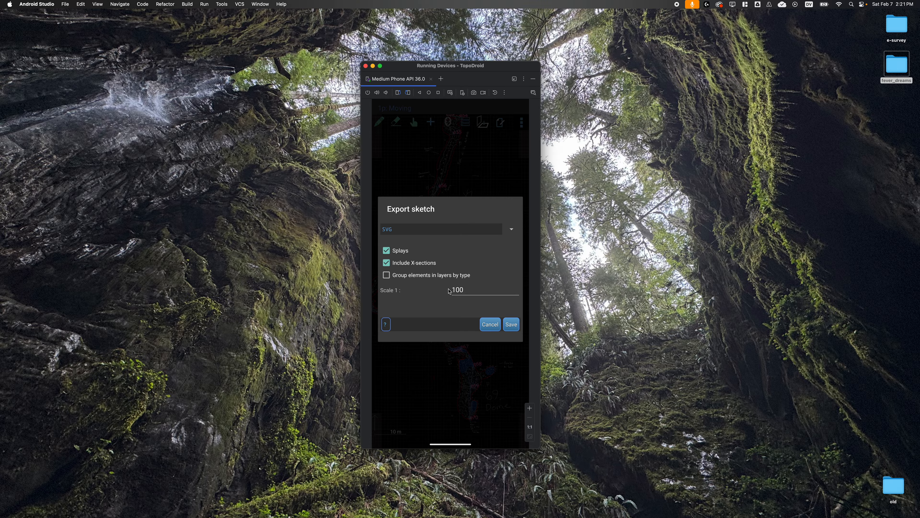
pyautogui.click(511, 324)
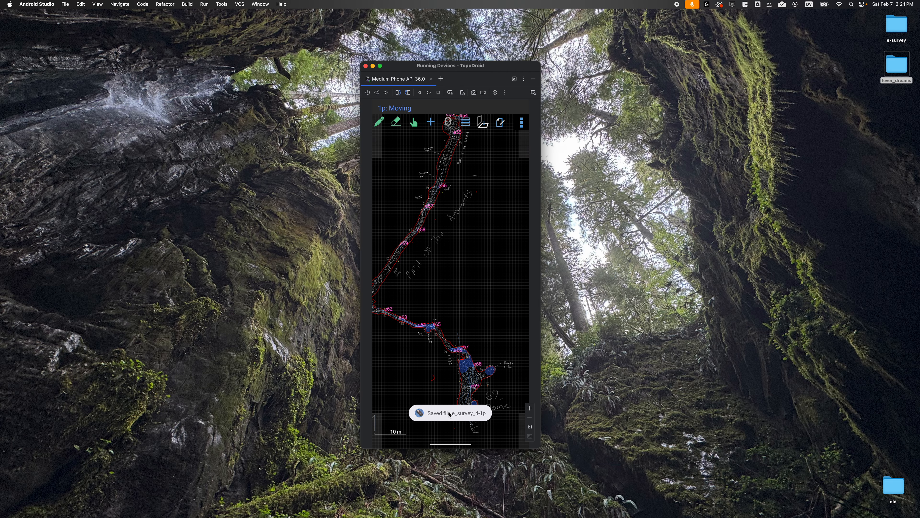
# Switch from the plan to the profile sketch and export it in SVG format.
pyautogui.click(521, 123)
pyautogui.click(521, 125)
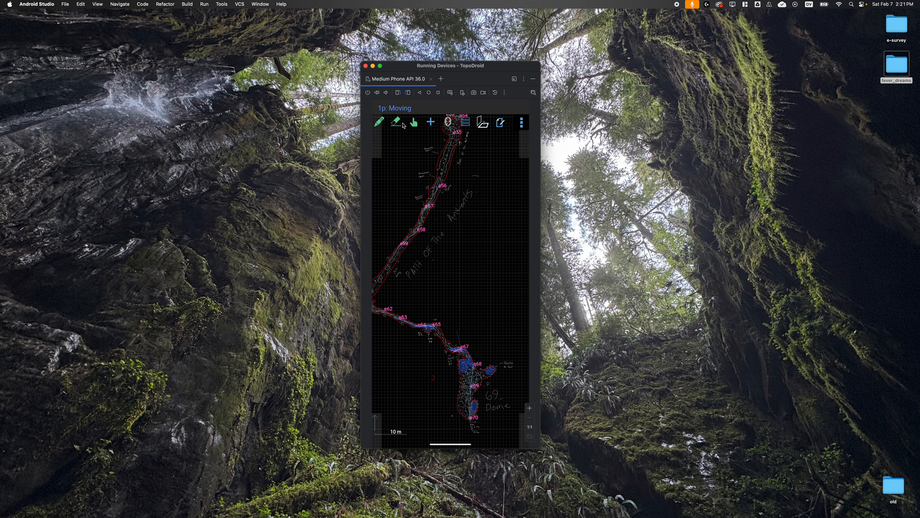
pyautogui.click(482, 122)
pyautogui.click(522, 124)
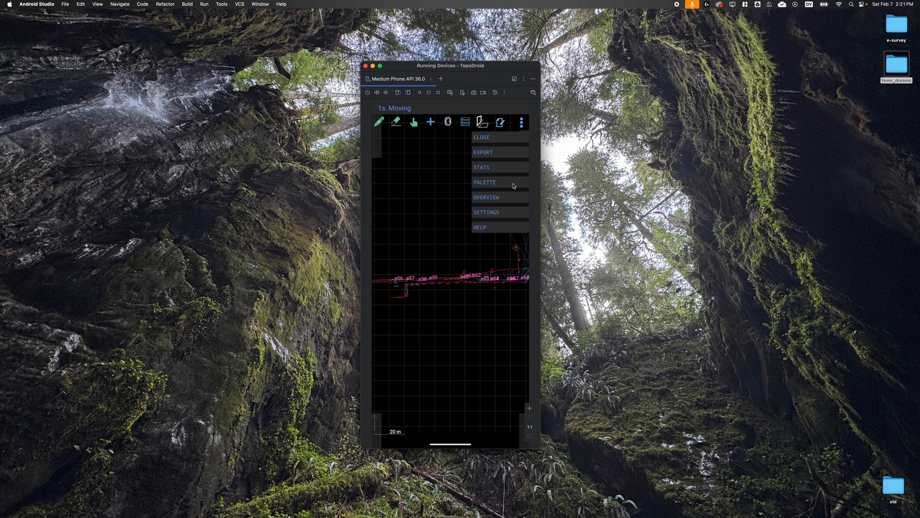
pyautogui.click(490, 154)
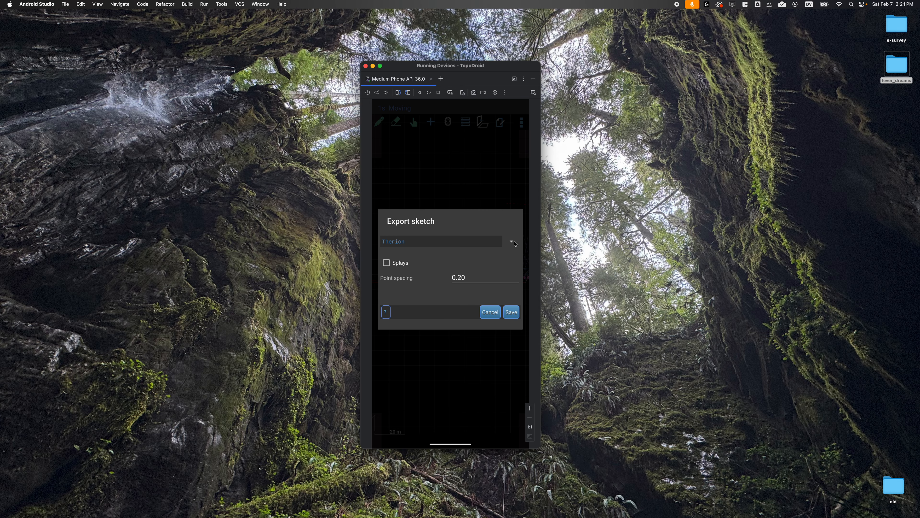
pyautogui.click(515, 242)
pyautogui.click(417, 274)
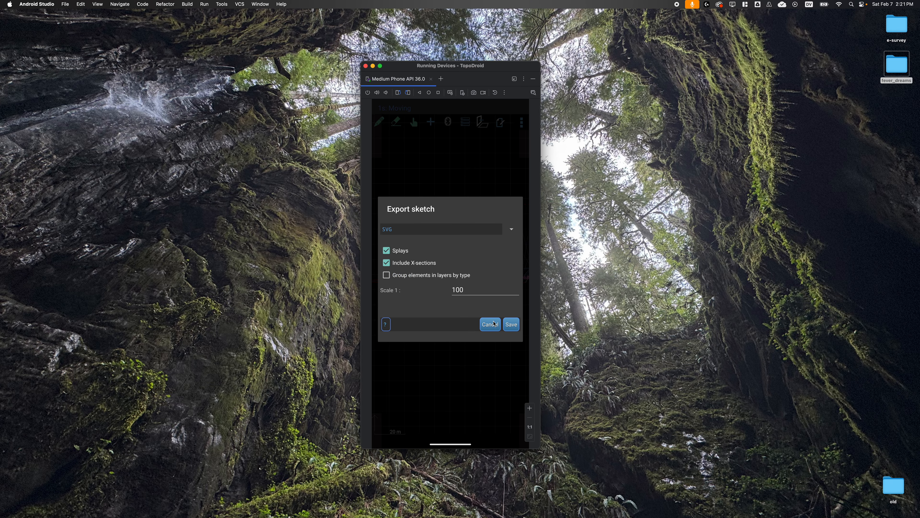
pyautogui.click(514, 325)
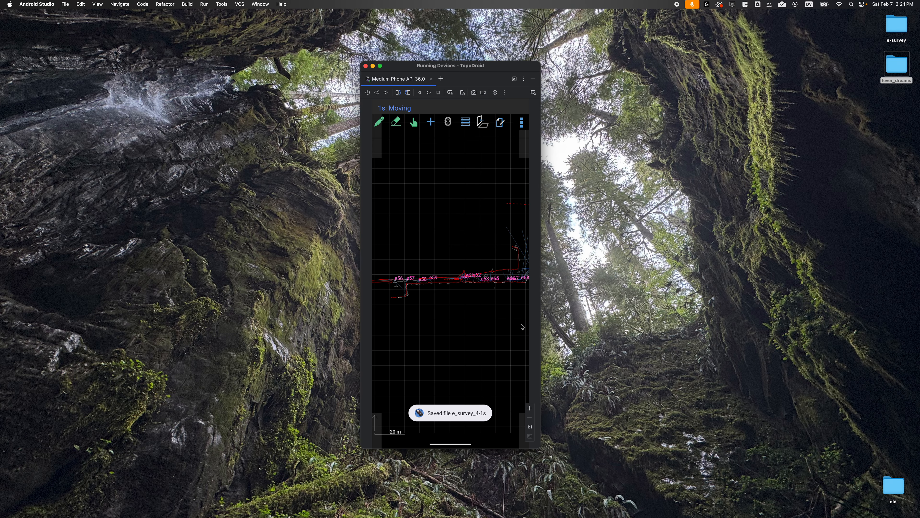
# Bring back the Device Explorer, refresh the file list, and locate e_survey_4-1p.svg and e_survey_4-1s.svg in the out folder.
pyautogui.moveTo(428, 517); pyautogui.dragTo(429, 83)
pyautogui.click(360, 141)
pyautogui.click(405, 301)
pyautogui.click(404, 290)
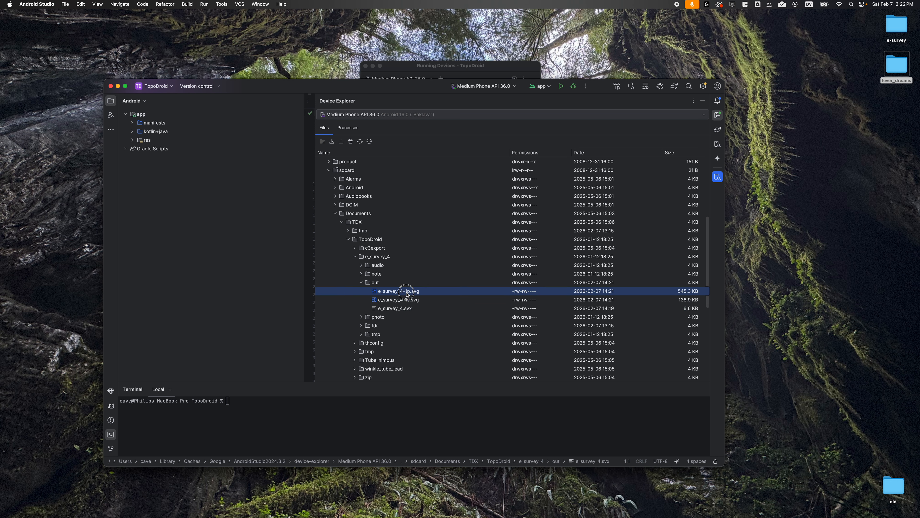
pyautogui.click(413, 301)
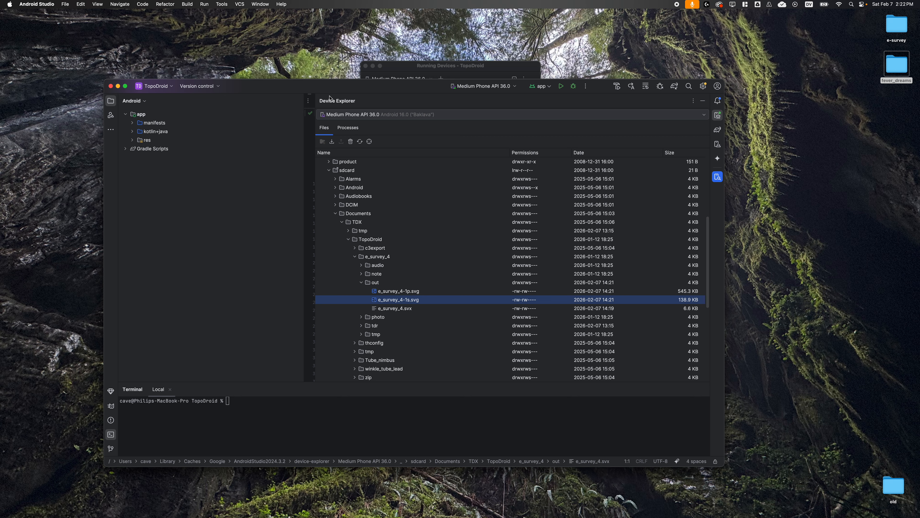
# Switch back to CaveWhere and tilt the 3D view to look over the cave from a steeper angle.
pyautogui.click(288, 90)
pyautogui.doubleClick(289, 90)
pyautogui.moveTo(364, 517); pyautogui.dragTo(323, 27)
pyautogui.doubleClick(323, 27)
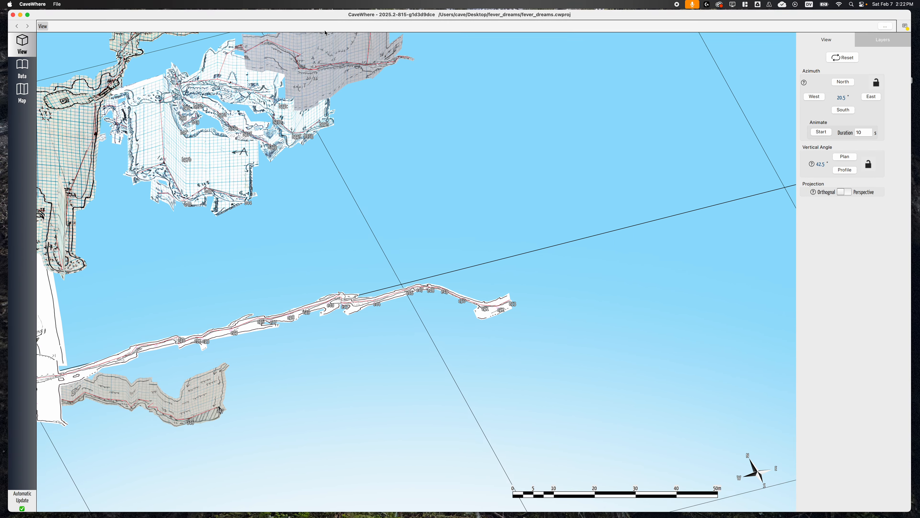
pyautogui.moveTo(507, 309)
pyautogui.mouseDown(button='right')
pyautogui.moveTo(550, 294)
pyautogui.moveTo(506, 307)
pyautogui.moveTo(494, 324)
pyautogui.moveTo(501, 320)
pyautogui.moveTo(494, 308)
pyautogui.moveTo(502, 313)
pyautogui.mouseUp(button='right')
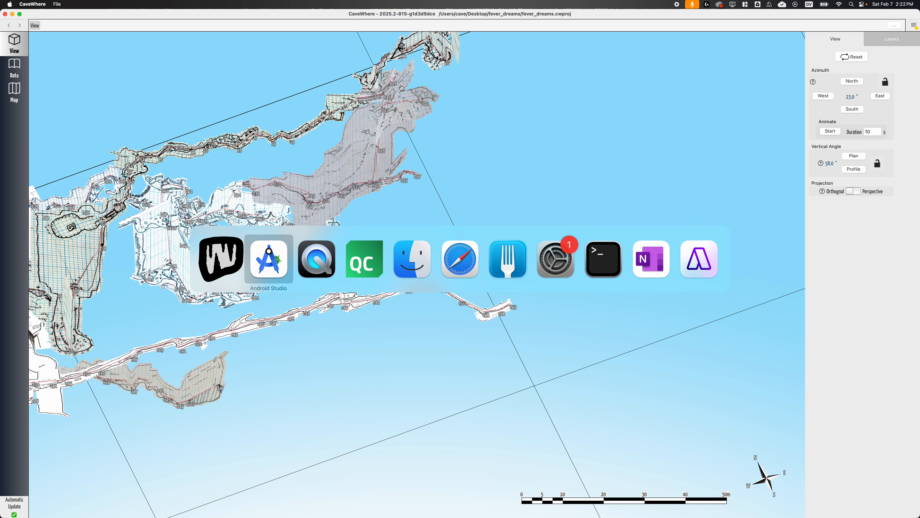
# Switch to Safari to show the cavewhere repository page on GitHub.
pyautogui.press('super+Tab')
pyautogui.press('super+Tab')
pyautogui.press('super+Tab')
pyautogui.press('super+Tab')
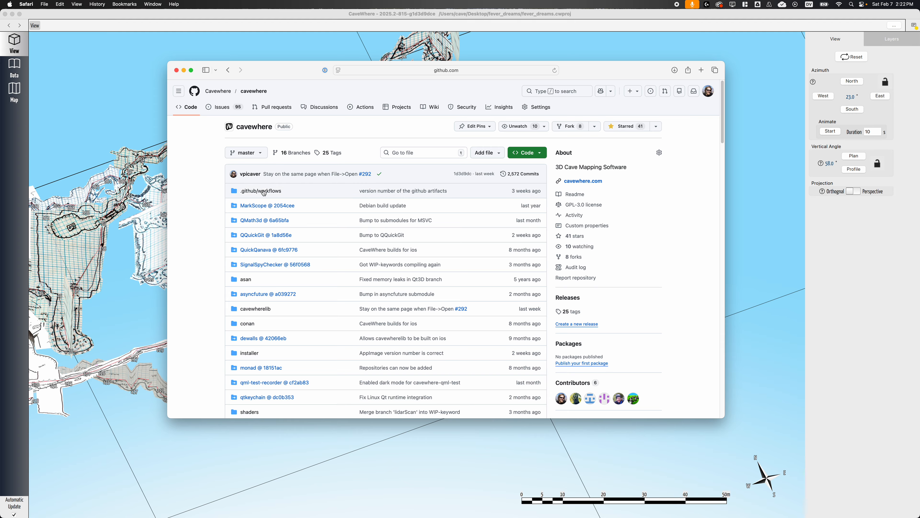
# Open the latest Windows and Linux build runs in the repository's Actions and locate the installer and AppImage artifacts.
pyautogui.click(365, 110)
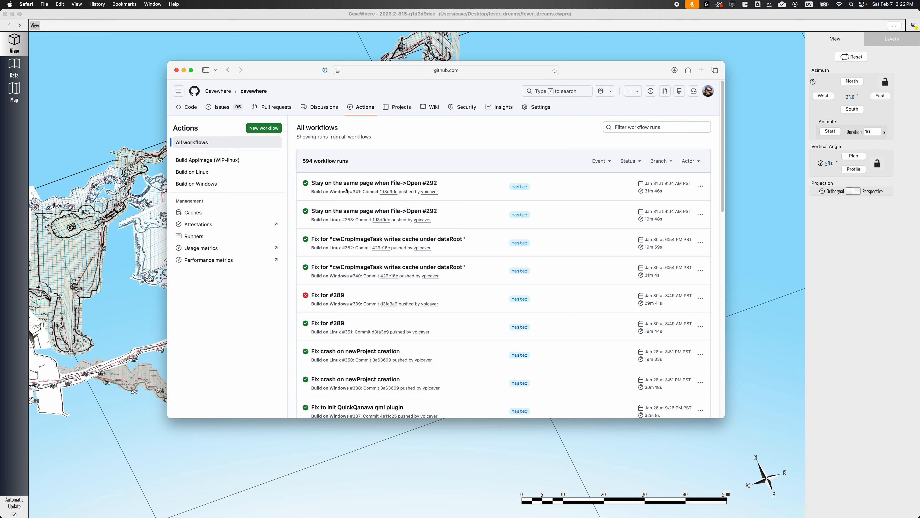
pyautogui.click(335, 183)
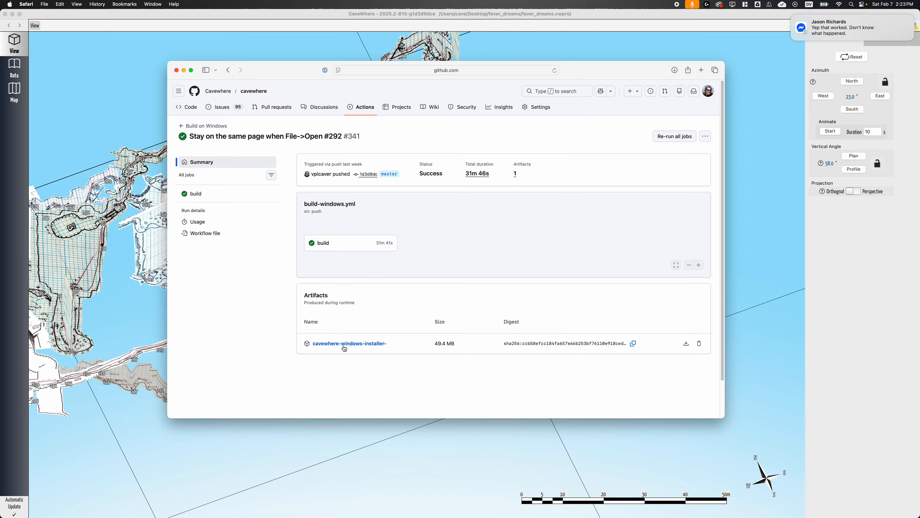
pyautogui.click(686, 345)
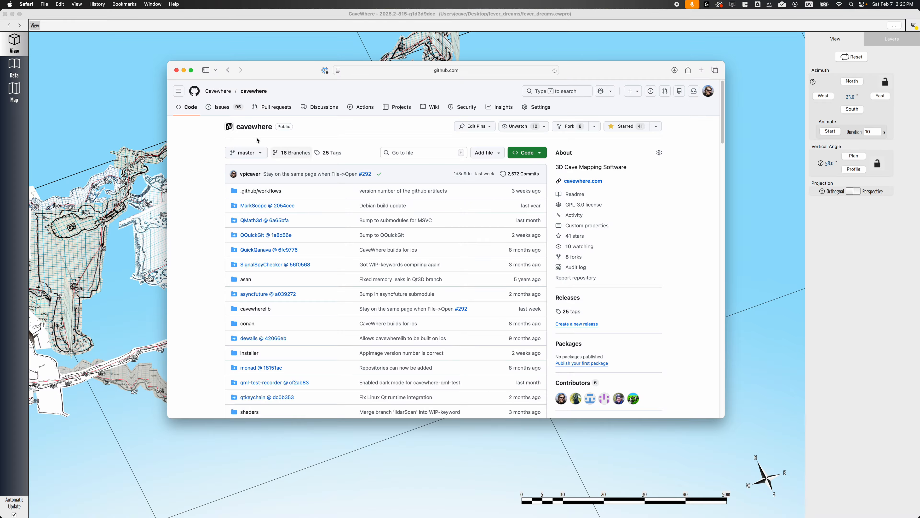
pyautogui.click(376, 106)
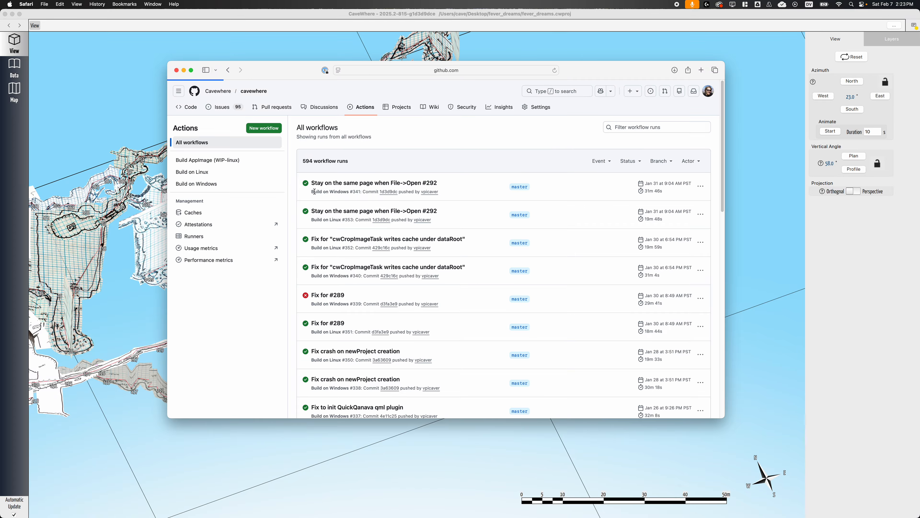
pyautogui.click(340, 214)
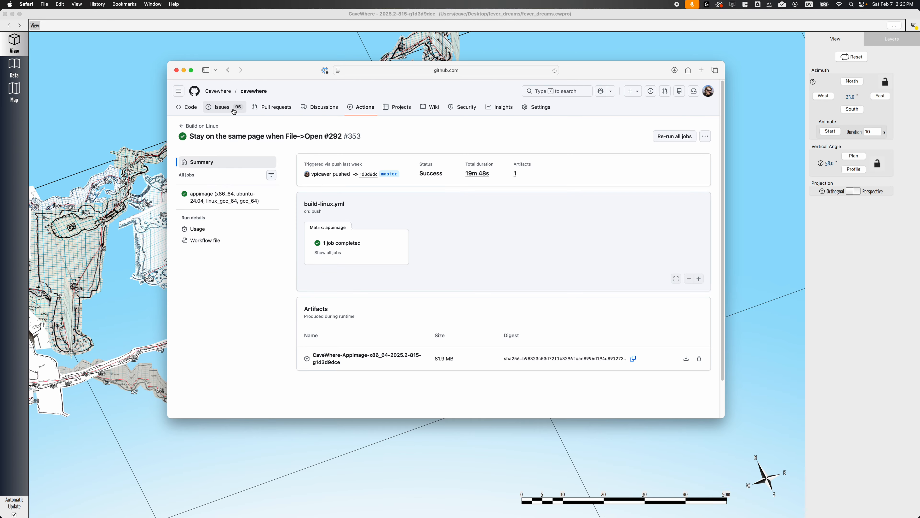
# Switch back to CaveWhere and start a new, empty project.
pyautogui.click(308, 51)
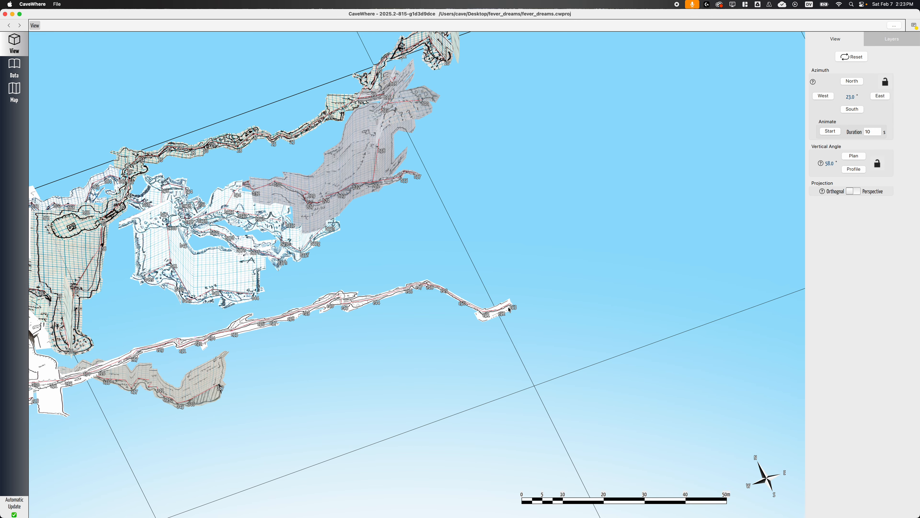
pyautogui.moveTo(504, 312); pyautogui.dragTo(444, 307)
pyautogui.moveTo(446, 304); pyautogui.dragTo(457, 301, button='right')
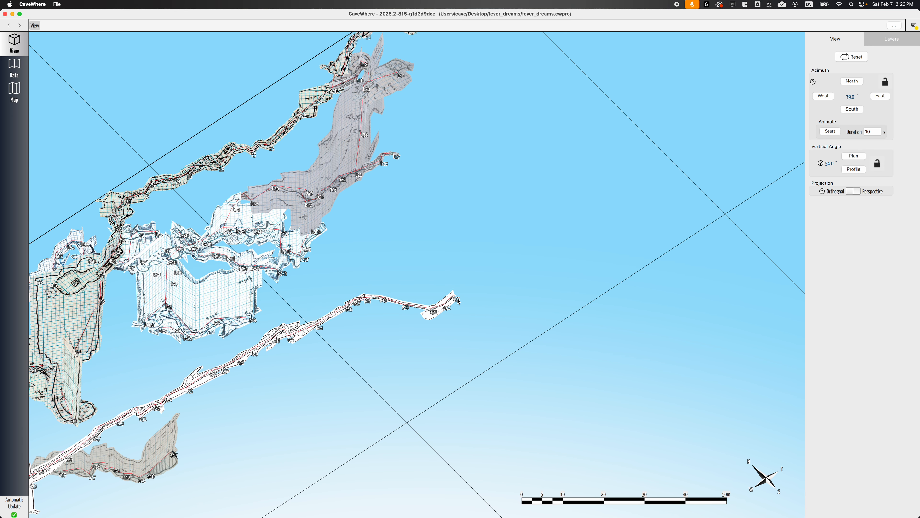
pyautogui.scroll(5, 456, 301)
pyautogui.scroll(-5, 457, 302)
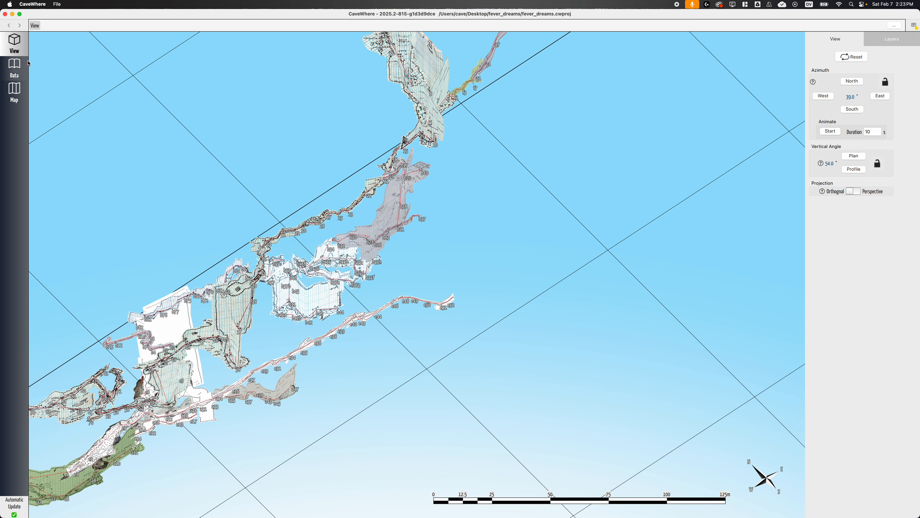
pyautogui.click(57, 4)
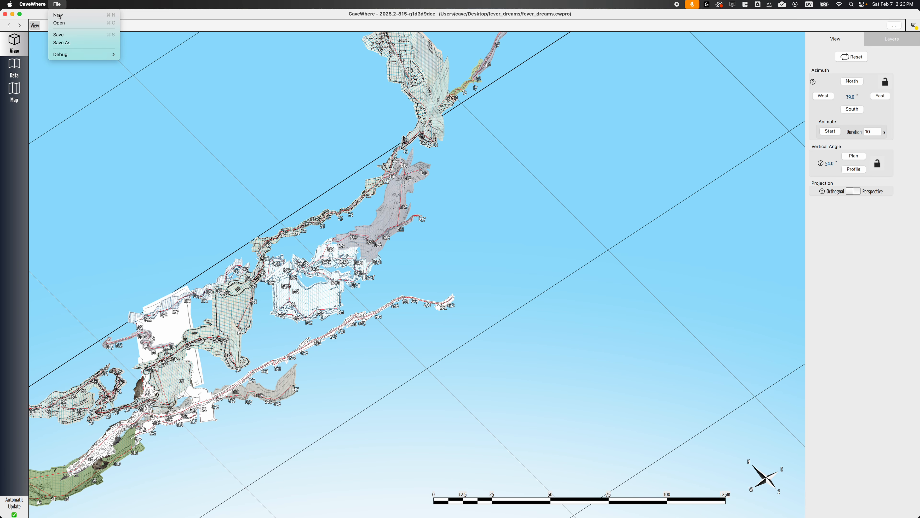
pyautogui.click(65, 14)
pyautogui.scroll(-8, 437, 294)
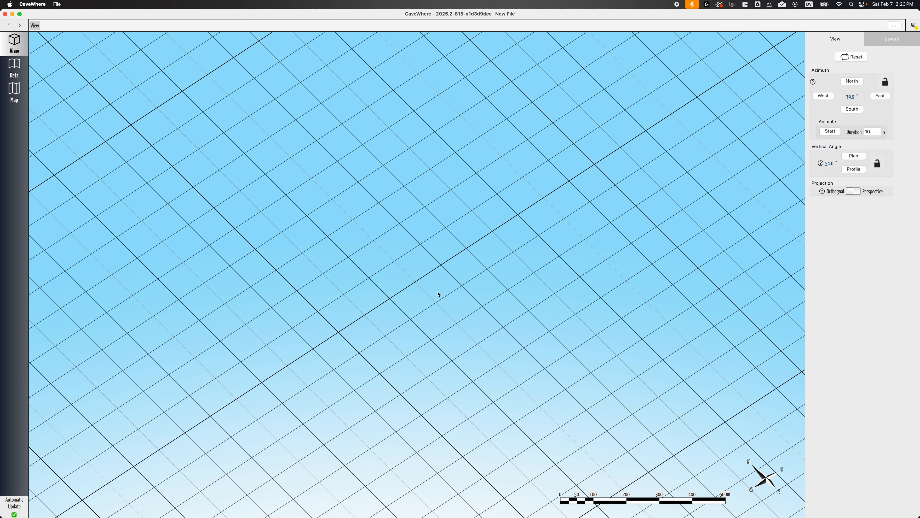
# Start a Survex (.svx) import in the cave data and load e_survey_4.svx from the e-survey folder.
pyautogui.click(18, 70)
pyautogui.click(47, 62)
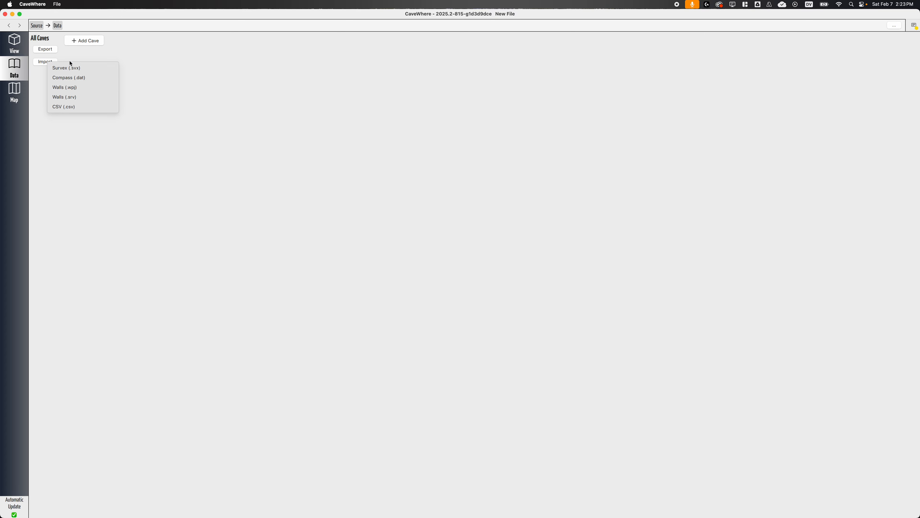
pyautogui.click(96, 69)
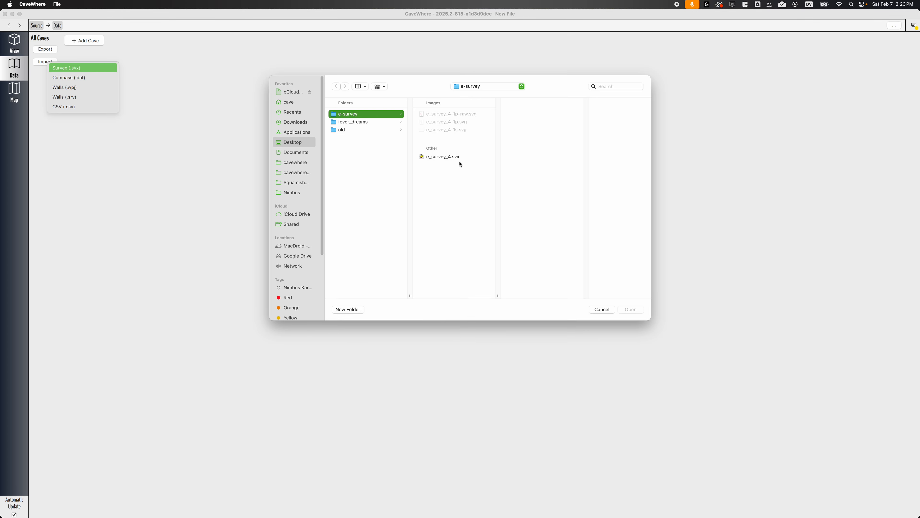
pyautogui.click(439, 157)
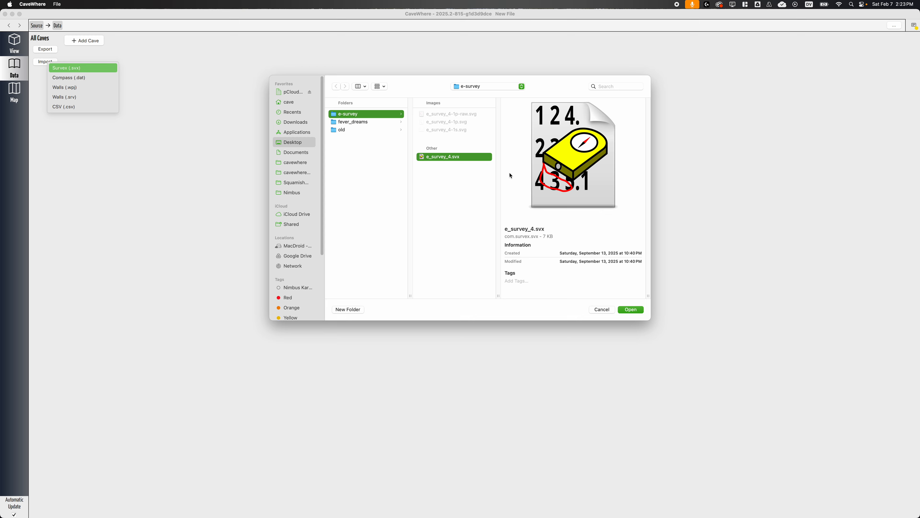
pyautogui.click(632, 309)
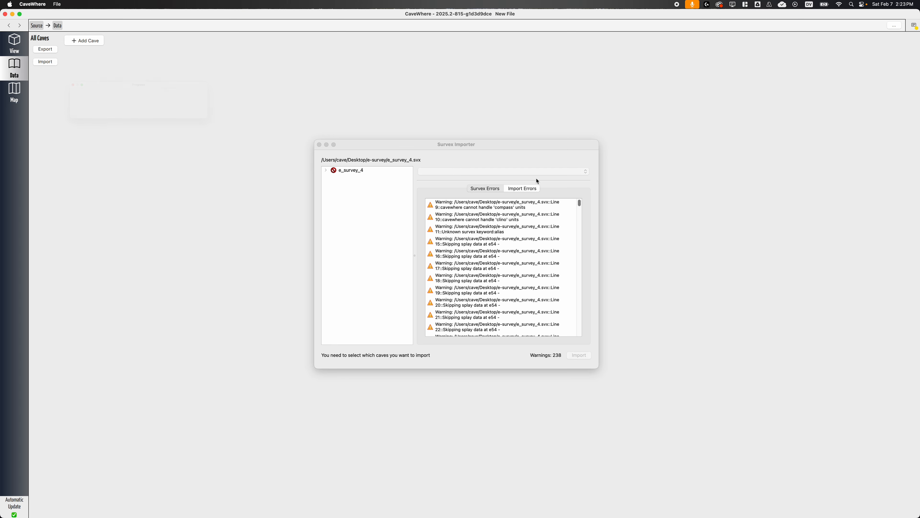
# Designate e_survey_4 as a trip in the Survex Importer and import it.
pyautogui.click(349, 171)
pyautogui.click(470, 171)
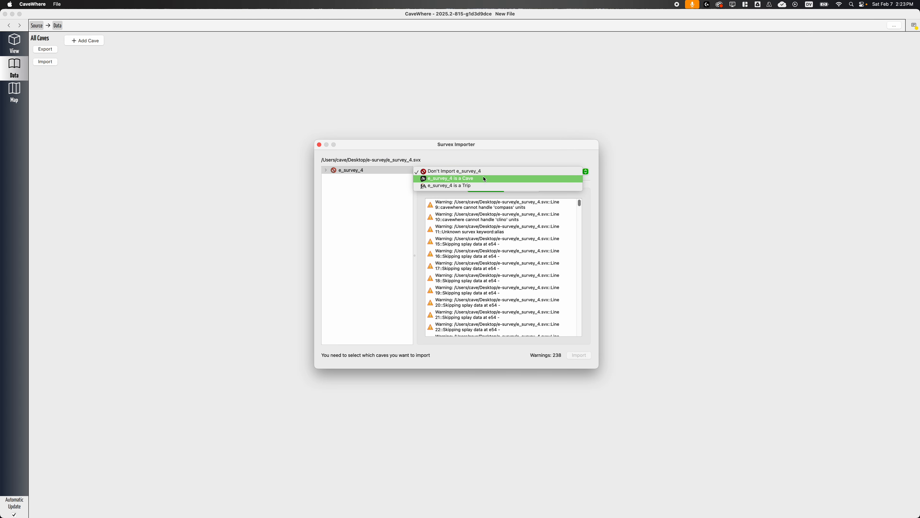
pyautogui.click(476, 178)
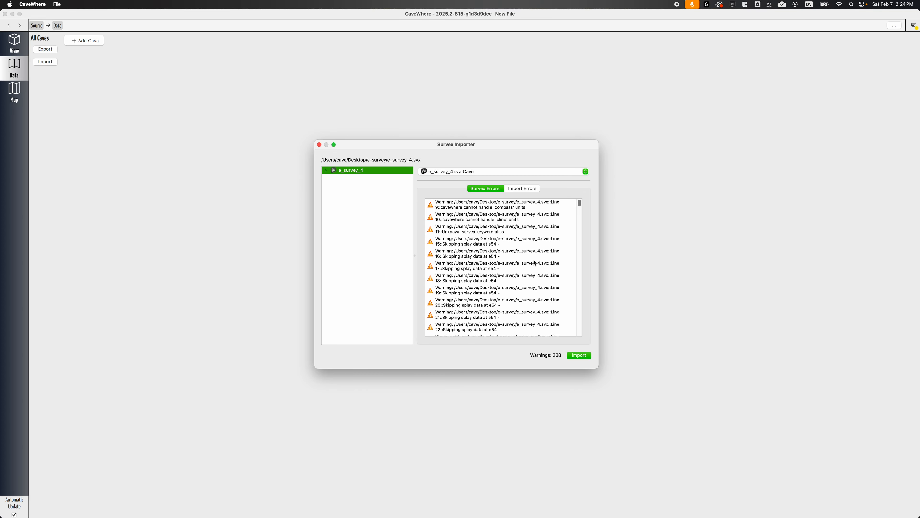
pyautogui.click(430, 170)
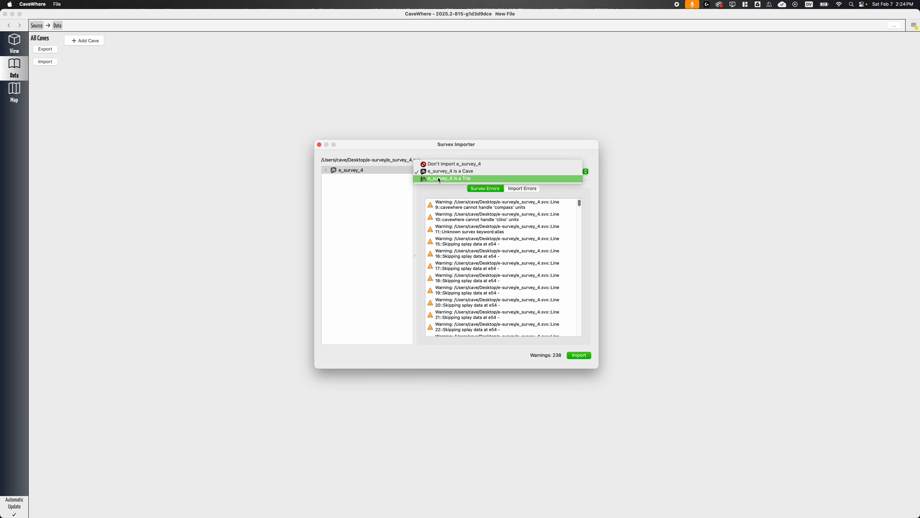
pyautogui.click(463, 182)
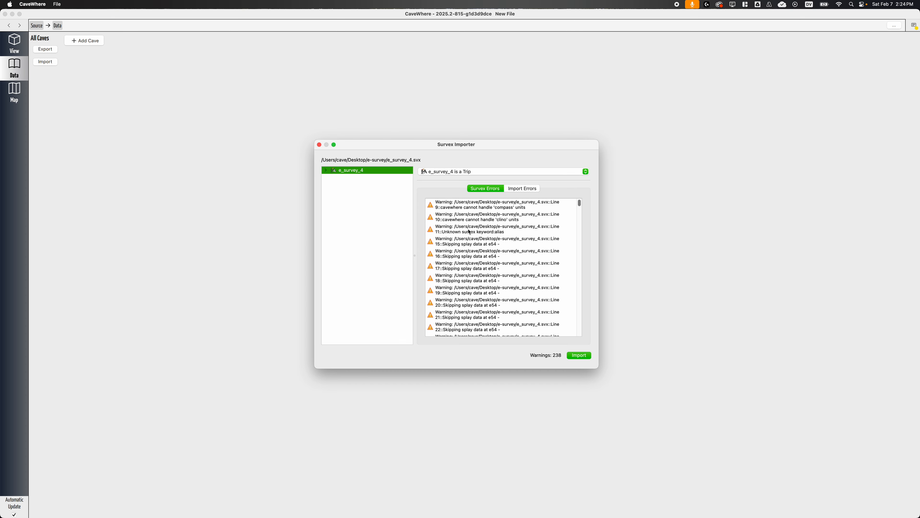
pyautogui.click(580, 355)
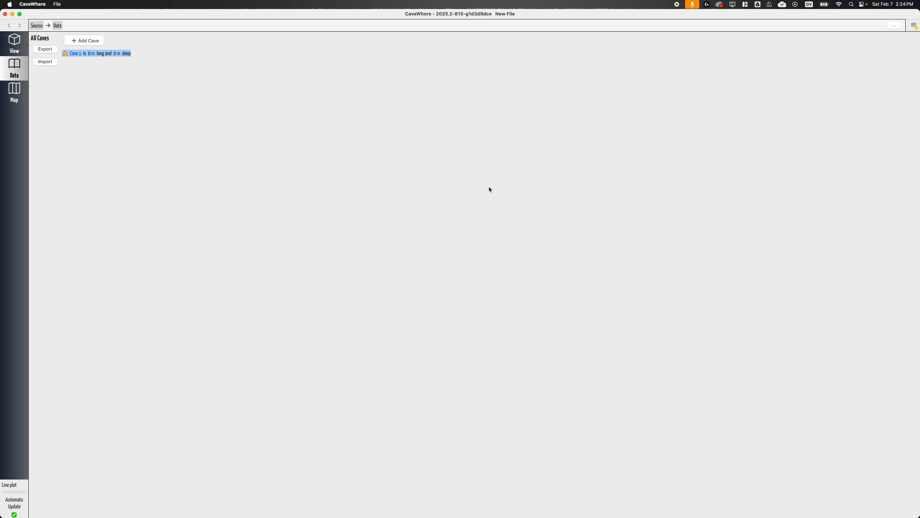
# Open the e_survey_4 trip of Cave 1 and look through its imported survey shots.
pyautogui.click(76, 54)
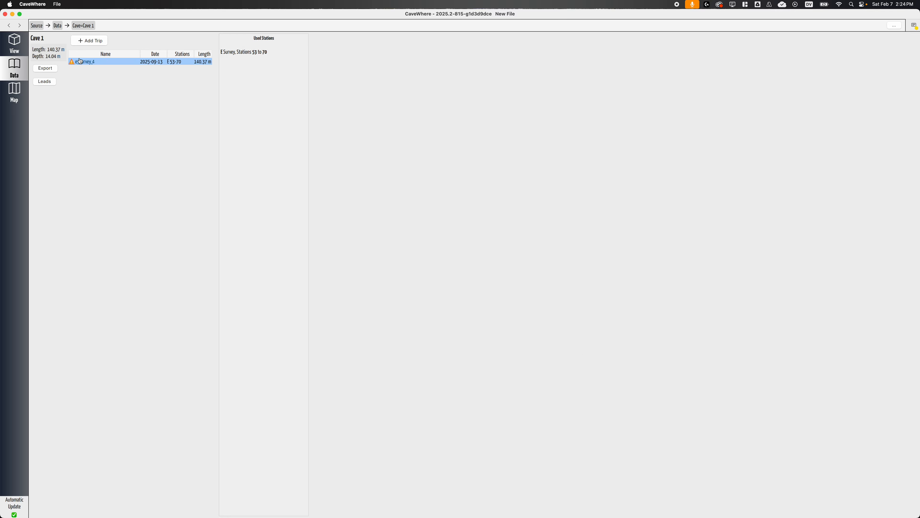
pyautogui.click(171, 63)
pyautogui.scroll(-5, 108, 262)
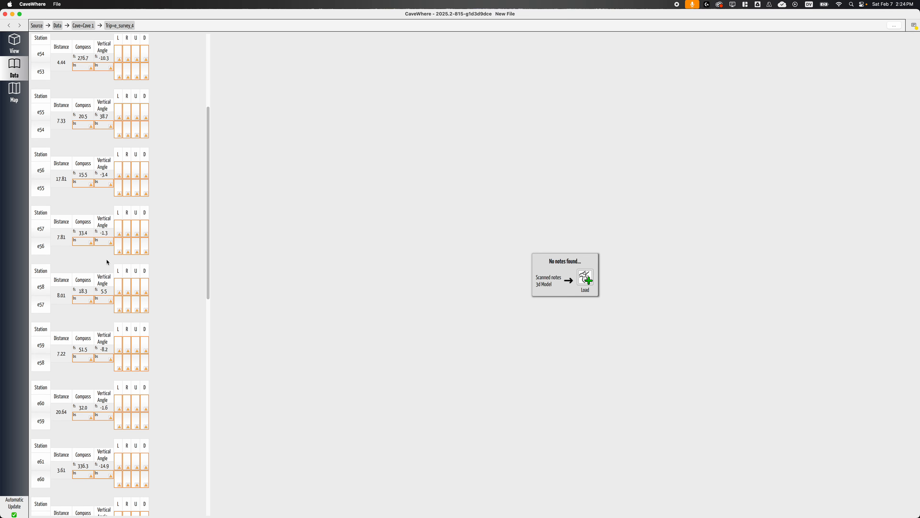
# Inspect the imported survey line in the 3D view, rotating it to look straight down in plan.
pyautogui.click(14, 44)
pyautogui.scroll(8, 239, 378)
pyautogui.moveTo(223, 376); pyautogui.dragTo(373, 335, button='right')
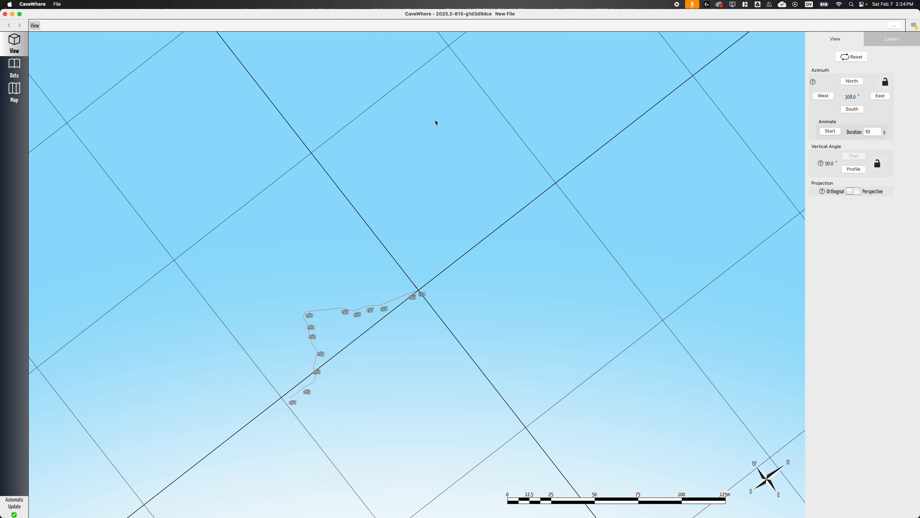
pyautogui.scroll(2, 343, 343)
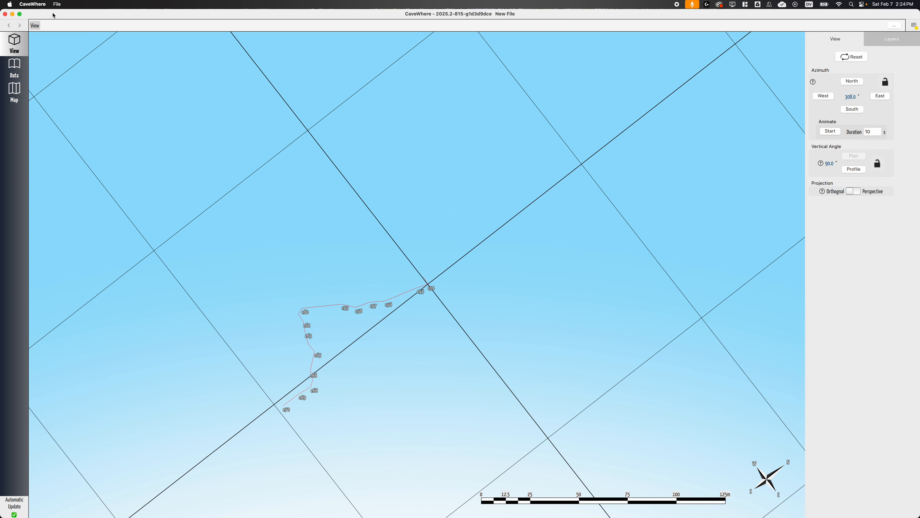
# Save the project as e-survey-tmp in the fever_dreams folder and close the CaveWhere window.
pyautogui.click(60, 5)
pyautogui.click(62, 34)
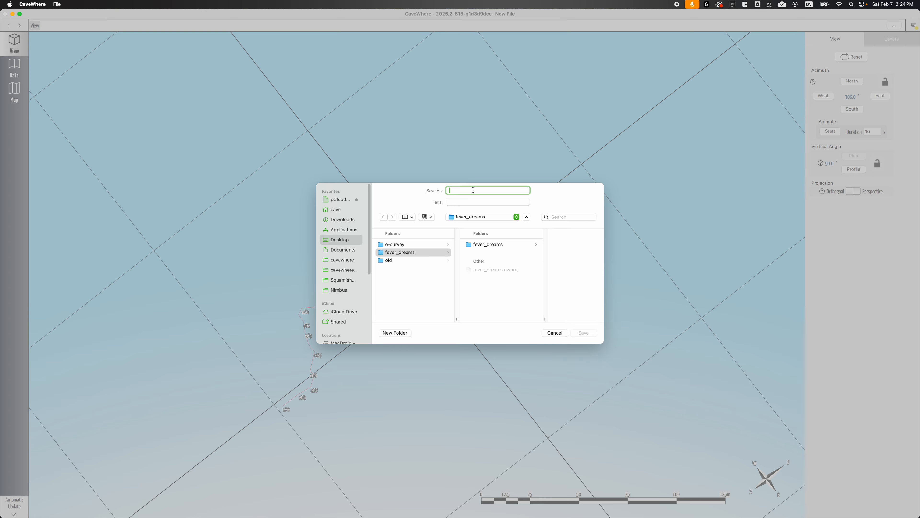
pyautogui.write('e-survey-tmp')
pyautogui.click(583, 333)
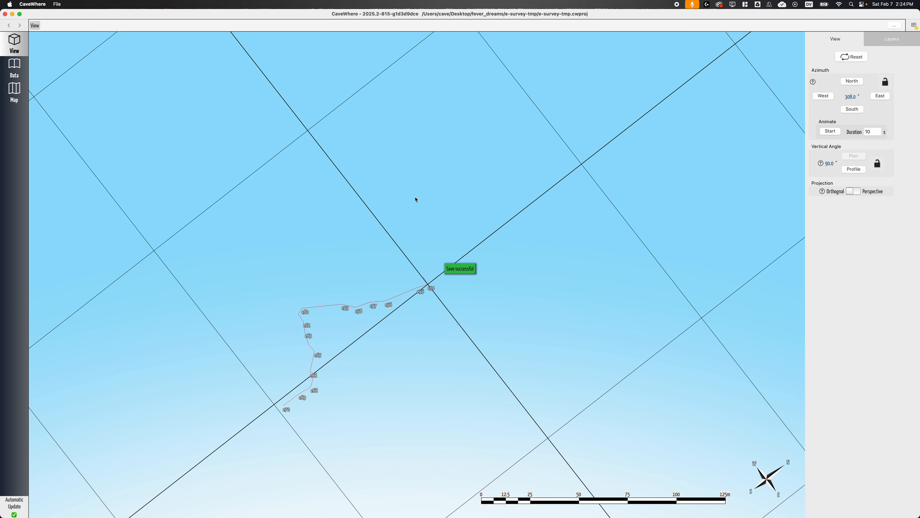
pyautogui.click(5, 14)
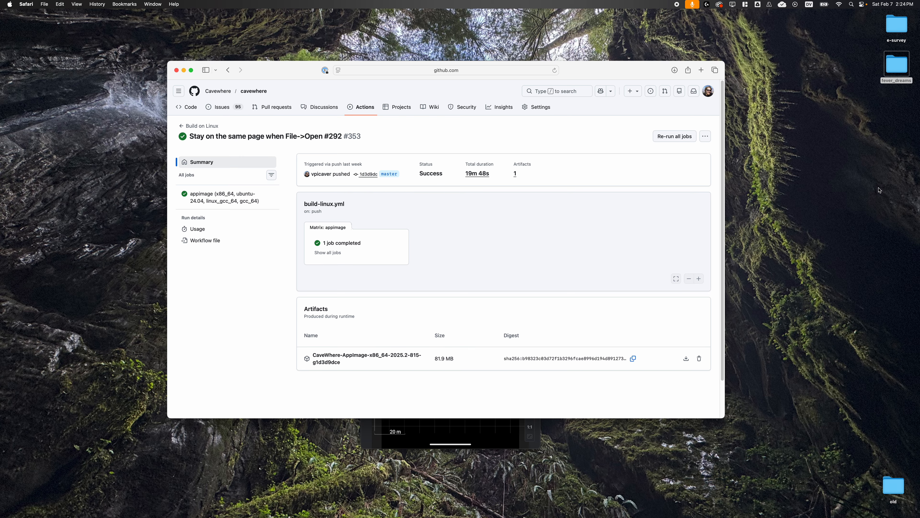
# Open the desktop folders in Finder and move the e-survey-tmp folder out of fever_dreams onto the Desktop.
pyautogui.moveTo(627, 73); pyautogui.dragTo(639, 105)
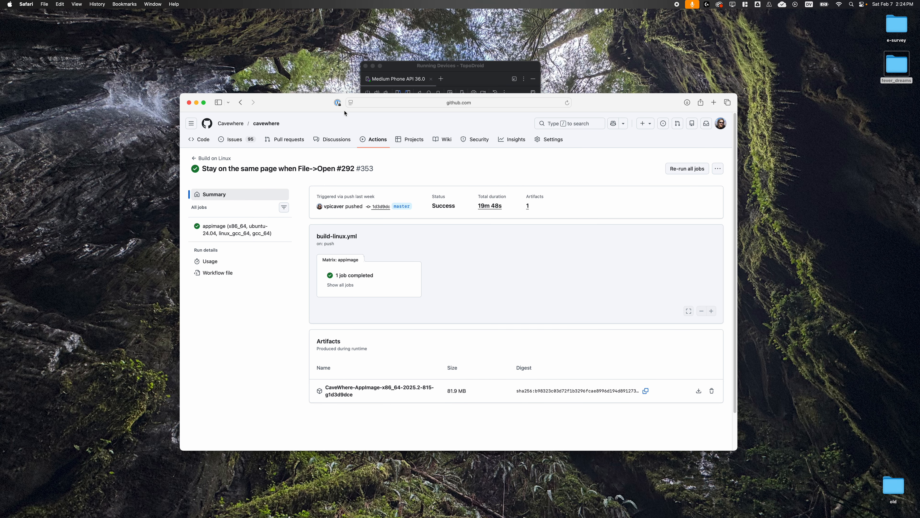
pyautogui.doubleClick(900, 36)
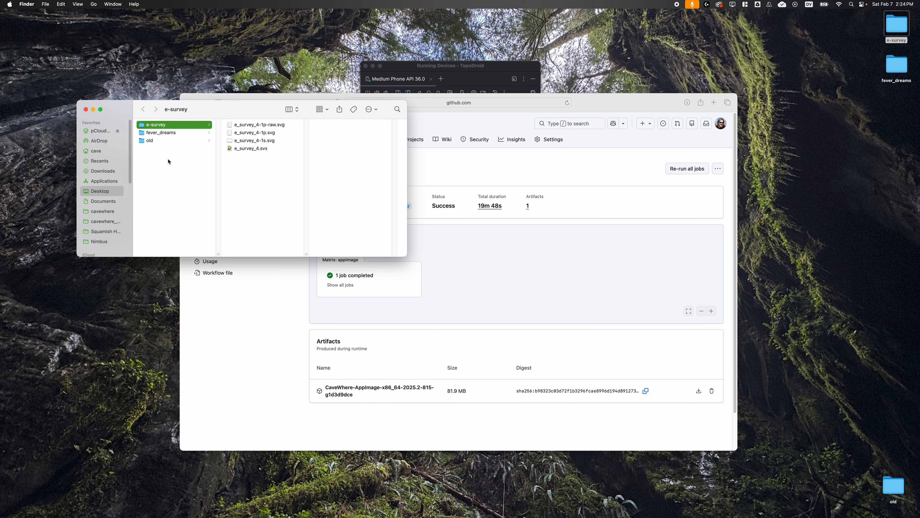
pyautogui.click(166, 136)
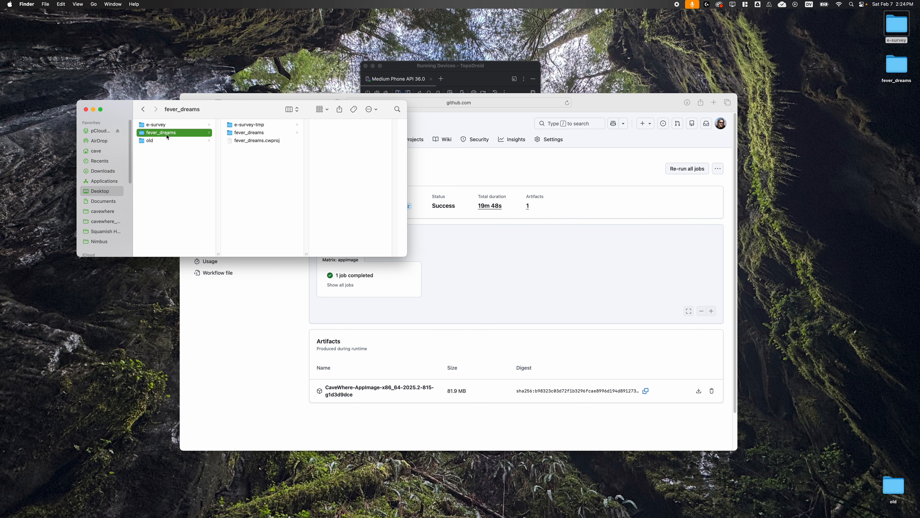
pyautogui.moveTo(249, 126); pyautogui.dragTo(157, 171)
# Browse e-survey-tmp down through Cave 1 and trips to the e_survey_4 folder, enlarging the Finder window to show the hierarchy.
pyautogui.click(163, 134)
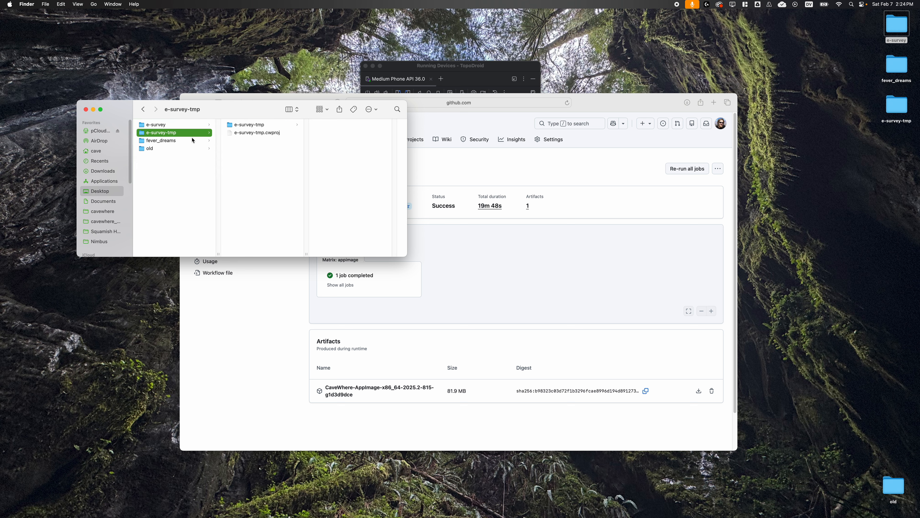
pyautogui.click(258, 126)
pyautogui.click(331, 127)
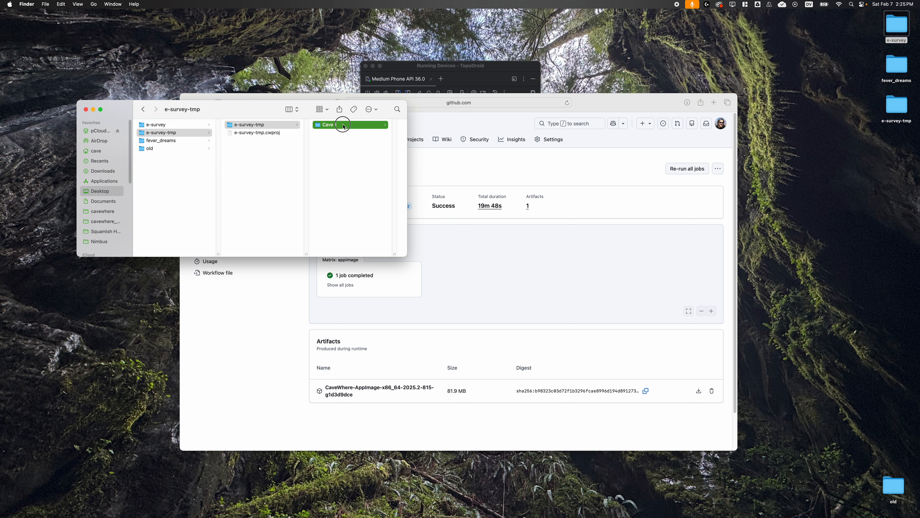
pyautogui.click(353, 133)
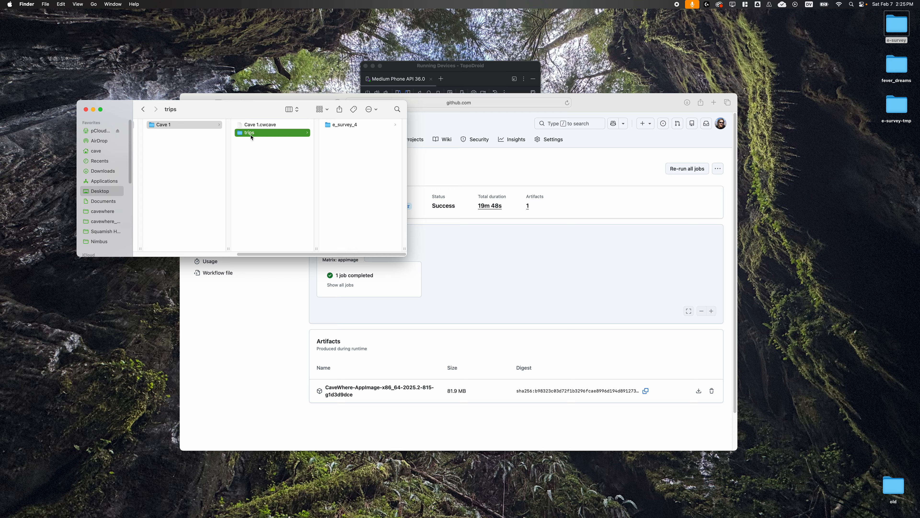
pyautogui.moveTo(416, 256); pyautogui.dragTo(561, 351)
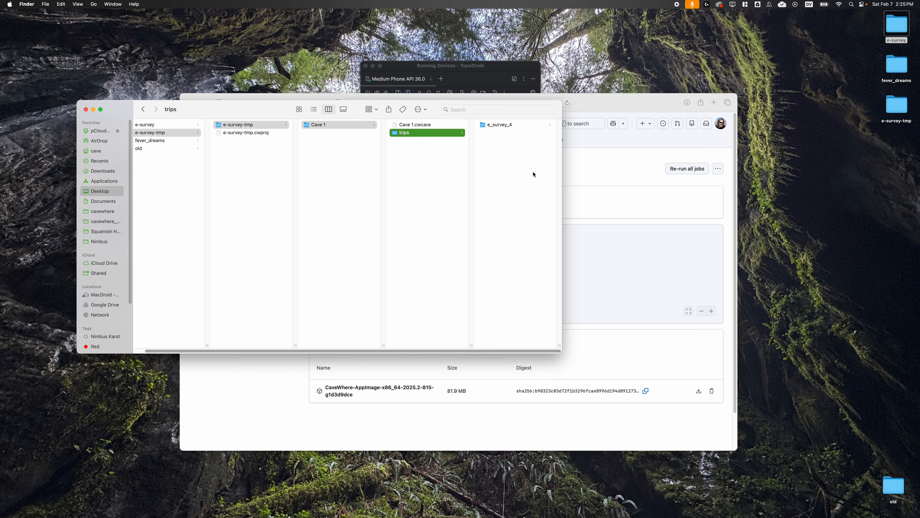
pyautogui.click(511, 125)
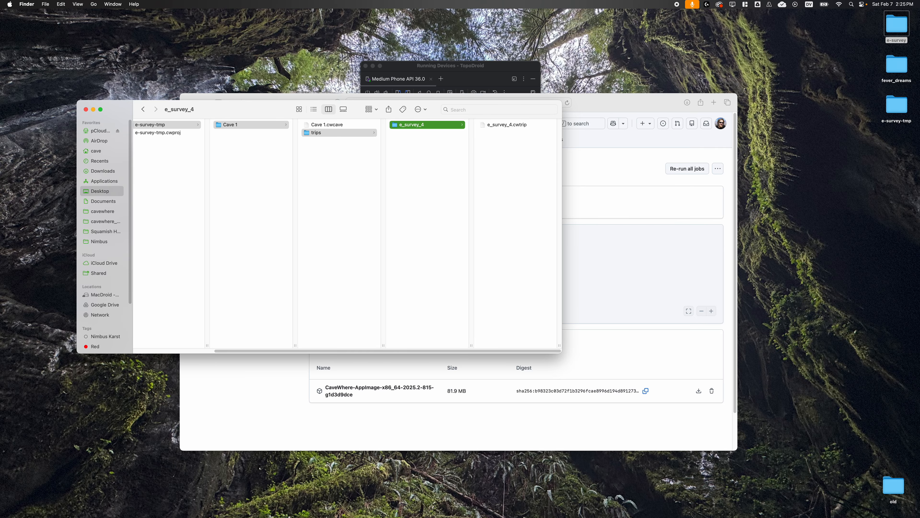
# Open e_survey_4.cwtrip from the e_survey_4 folder in Qt Creator, hiding the application output and enlarging the window for reading.
pyautogui.moveTo(571, 517); pyautogui.dragTo(576, 195)
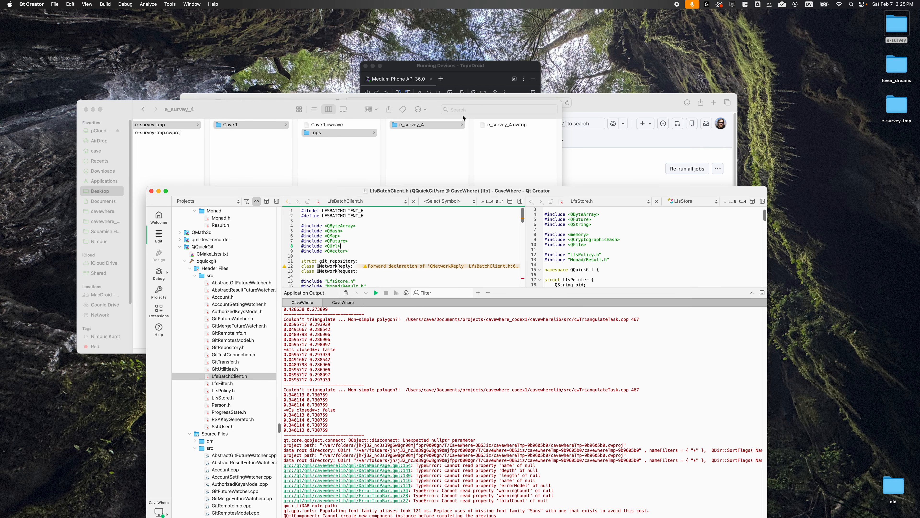
pyautogui.click(507, 124)
pyautogui.moveTo(496, 124); pyautogui.dragTo(652, 244)
pyautogui.click(520, 201)
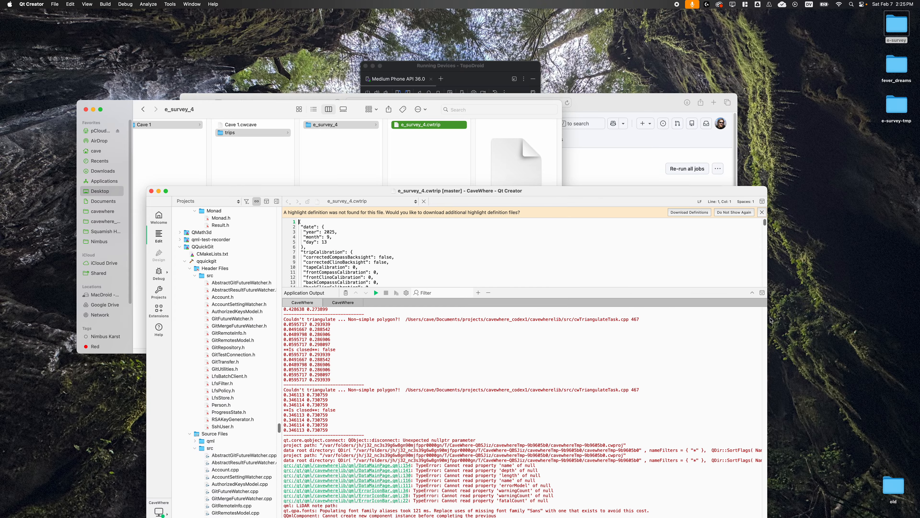
pyautogui.click(762, 294)
pyautogui.doubleClick(710, 191)
# Examine the leg entries with distance, compass and clino values in e_survey_4.cwtrip, and minimise the editor window when done.
pyautogui.scroll(-20, 294, 261)
pyautogui.scroll(-20, 295, 261)
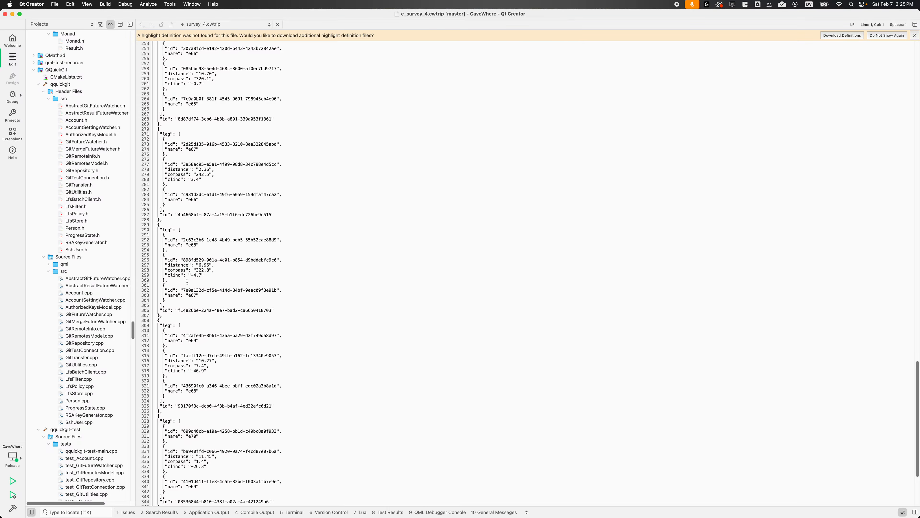
pyautogui.scroll(-7, 186, 280)
pyautogui.scroll(13, 221, 290)
pyautogui.scroll(20, 234, 298)
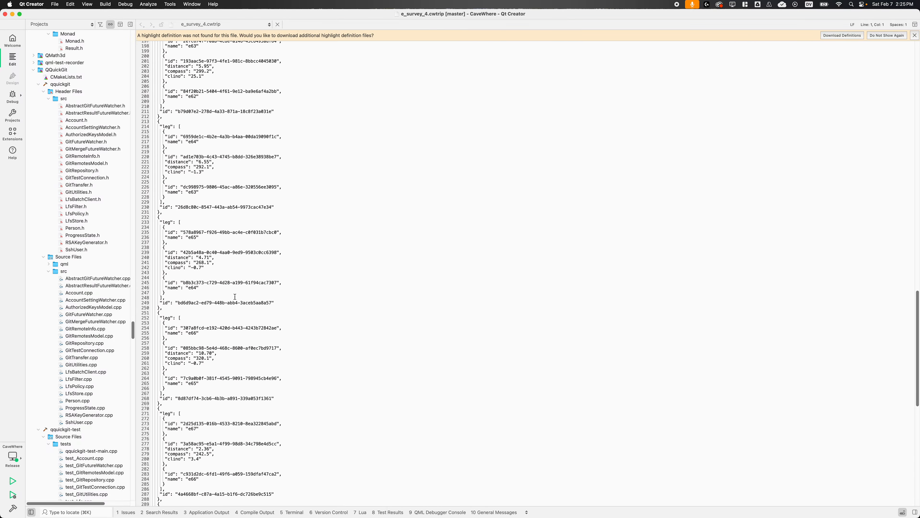
pyautogui.scroll(8, 257, 279)
pyautogui.moveTo(372, 14); pyautogui.dragTo(420, 517)
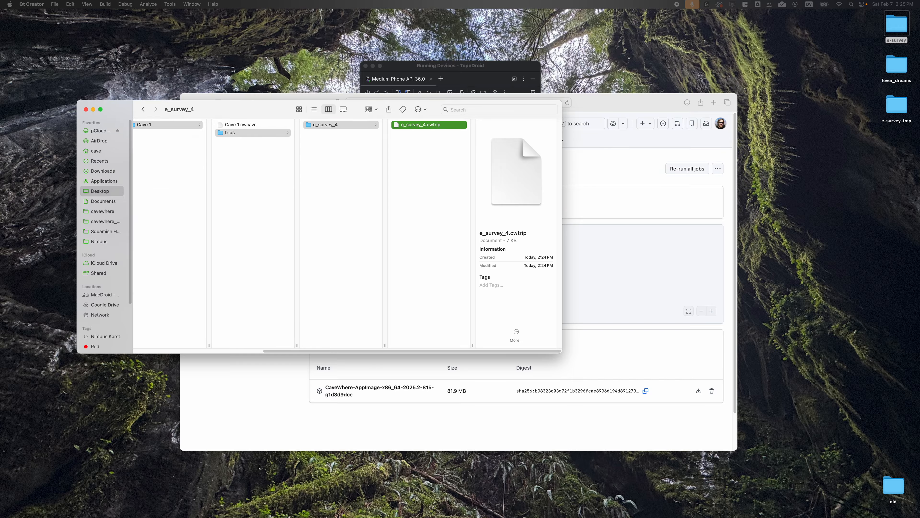
# Copy the e_survey_4 folder from the trips folder of Cave 1 in e-survey-tmp.
pyautogui.moveTo(400, 350); pyautogui.dragTo(218, 342)
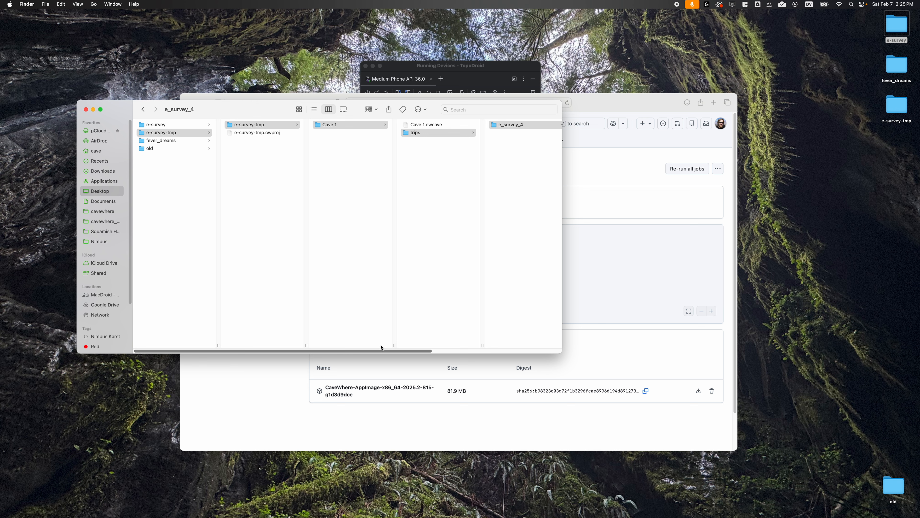
pyautogui.click(510, 125)
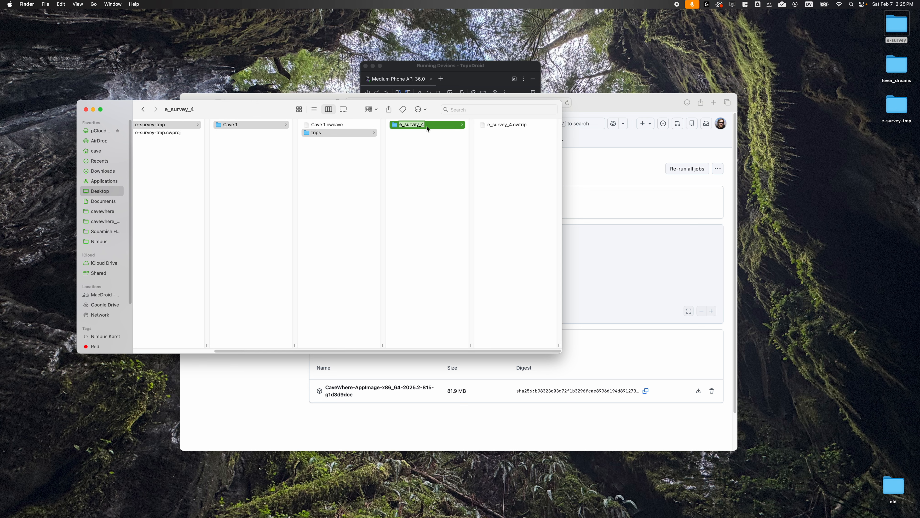
pyautogui.click(421, 138)
pyautogui.click(416, 125)
pyautogui.rightClick(415, 124)
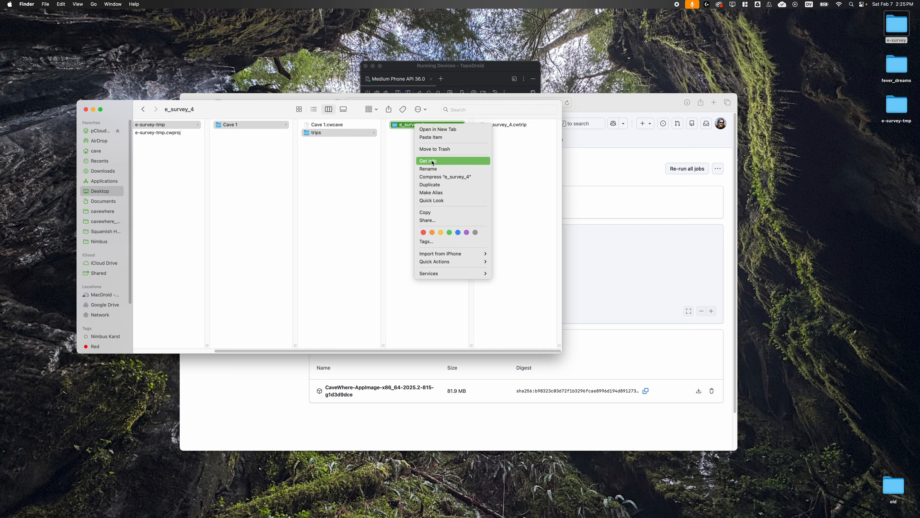
pyautogui.click(426, 212)
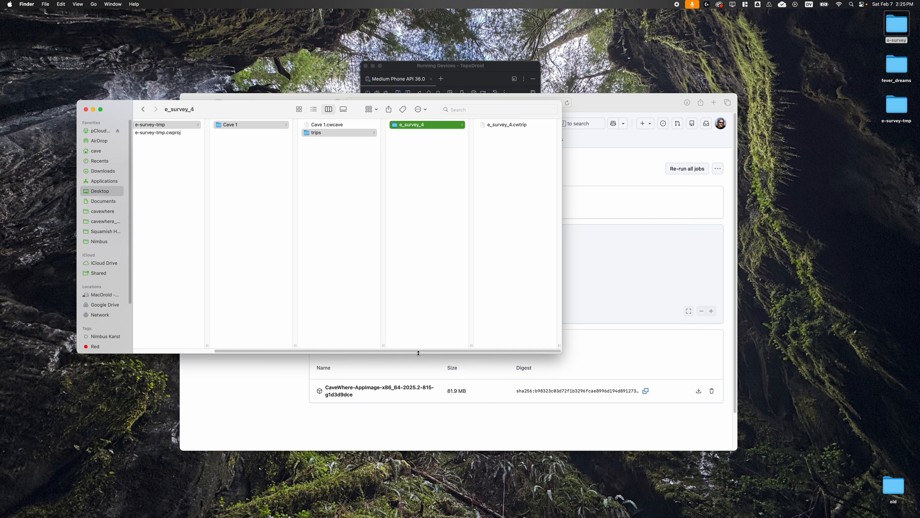
# Paste the copied e_survey_4 folder into the trips folder of the Fever Dreams cave inside the desktop fever_dreams project.
pyautogui.hscroll(-5, 371, 341)
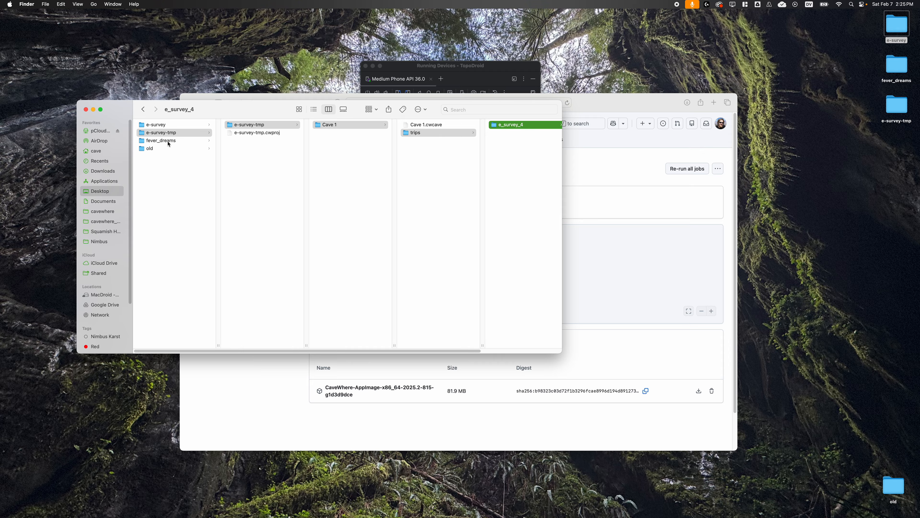
pyautogui.click(170, 140)
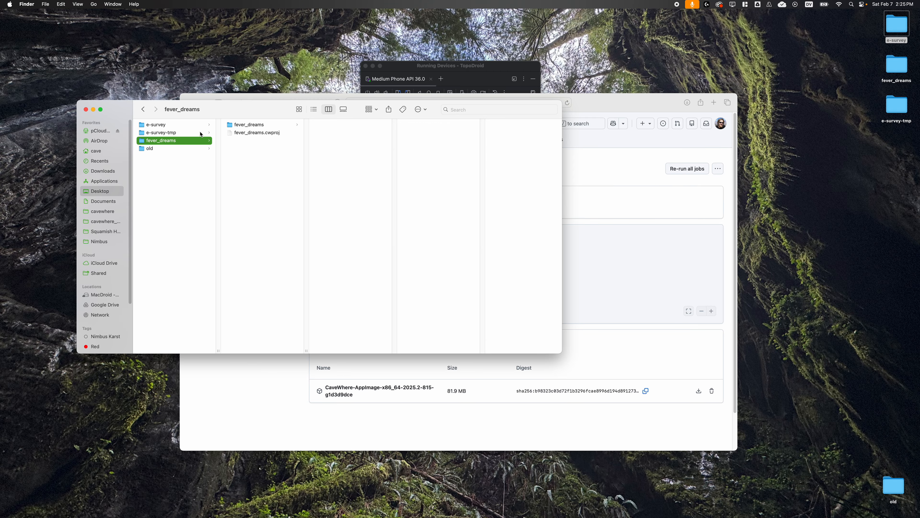
pyautogui.click(246, 125)
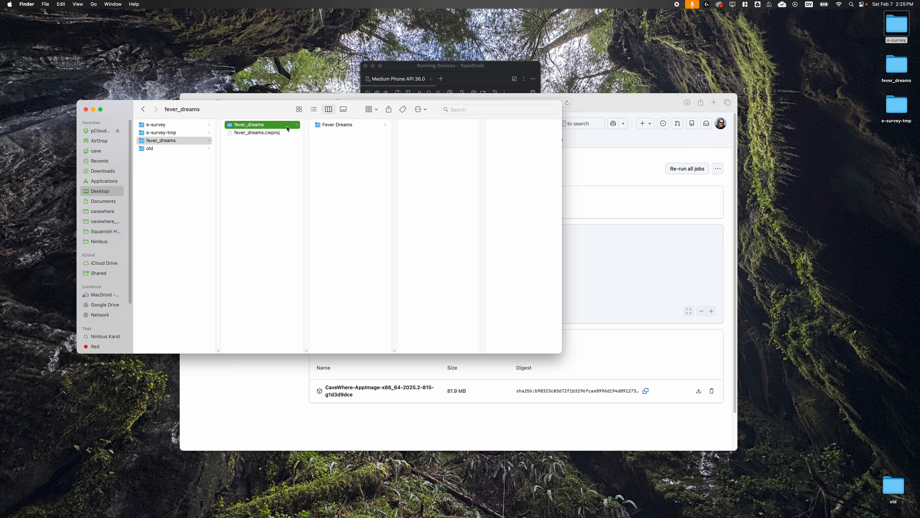
pyautogui.click(337, 125)
pyautogui.click(434, 133)
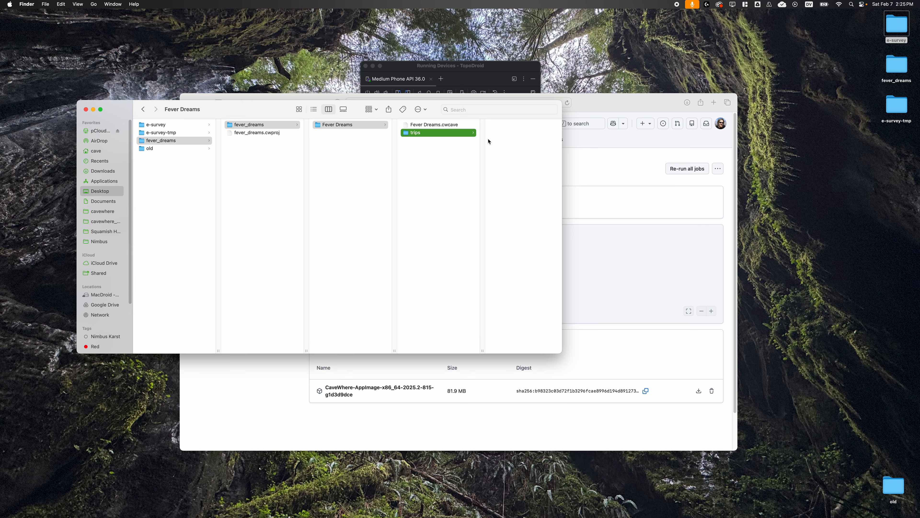
pyautogui.rightClick(503, 336)
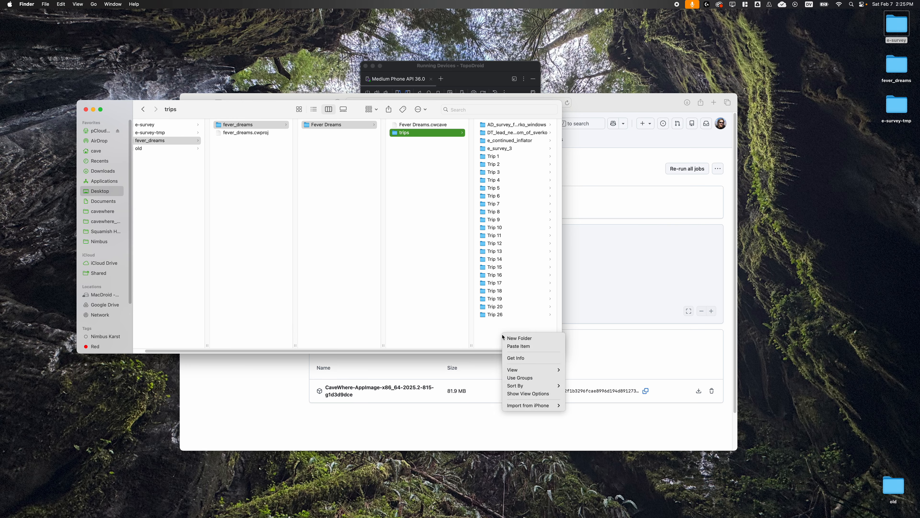
pyautogui.click(523, 347)
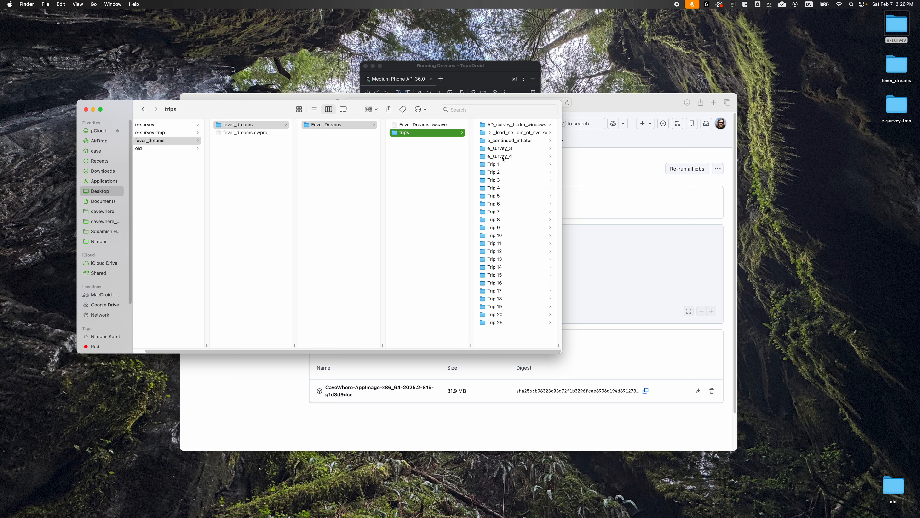
pyautogui.hscroll(-2, 474, 350)
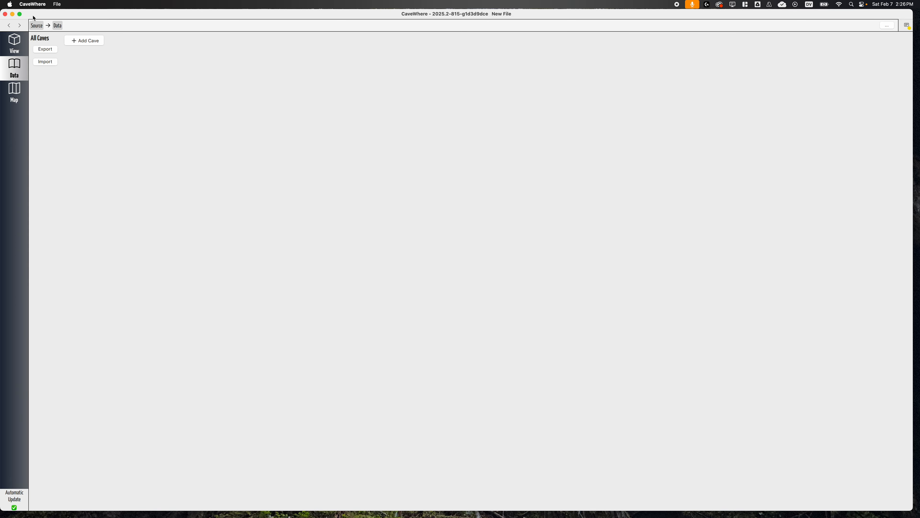
# Open the fever_dreams.cwproj project from the desktop fever_dreams folder in CaveWhere.
pyautogui.click(15, 68)
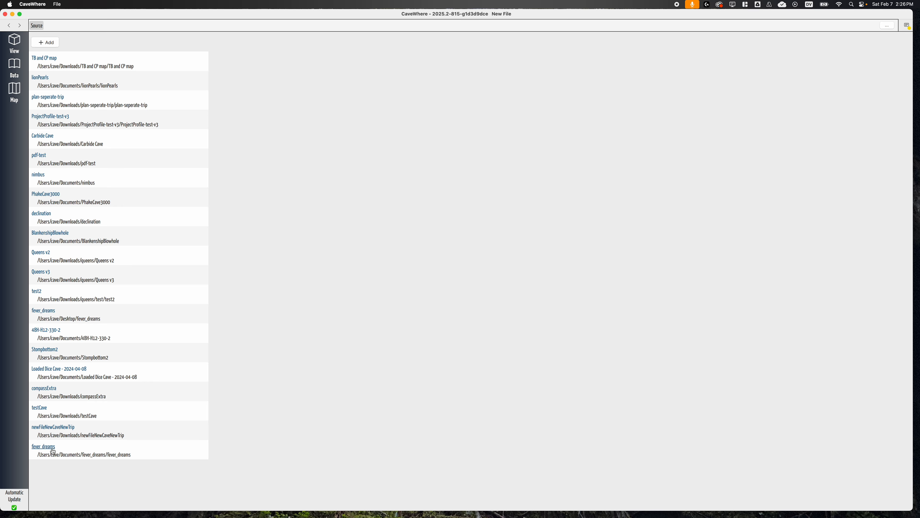
pyautogui.click(48, 42)
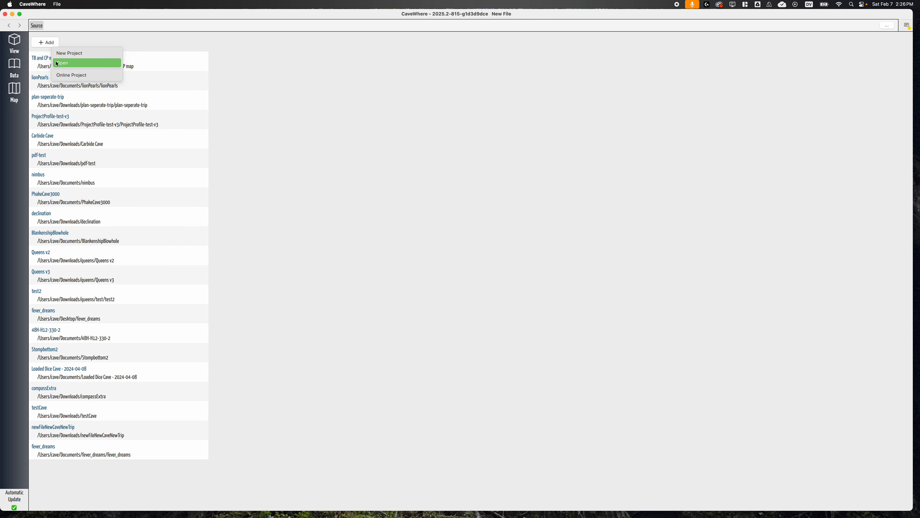
pyautogui.click(58, 66)
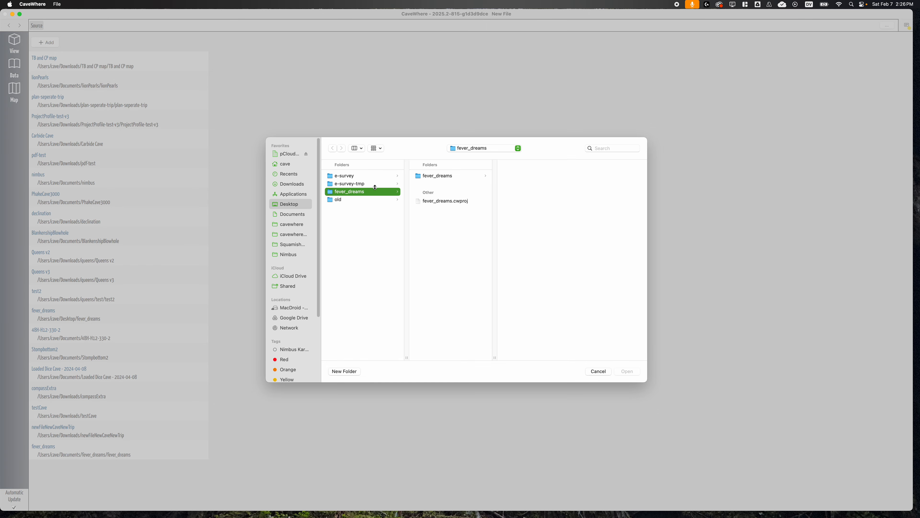
pyautogui.click(441, 201)
pyautogui.click(627, 371)
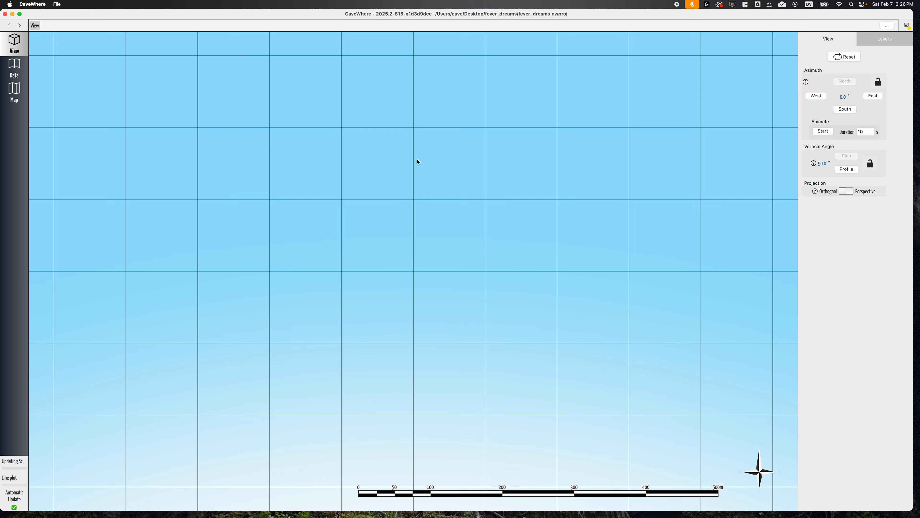
# Inspect how the added e-survey line connects to the drawn passages in the 3D view, from plan and oblique angles.
pyautogui.moveTo(523, 362); pyautogui.dragTo(451, 277)
pyautogui.scroll(15, 540, 313)
pyautogui.moveTo(541, 318); pyautogui.dragTo(484, 284, button='right')
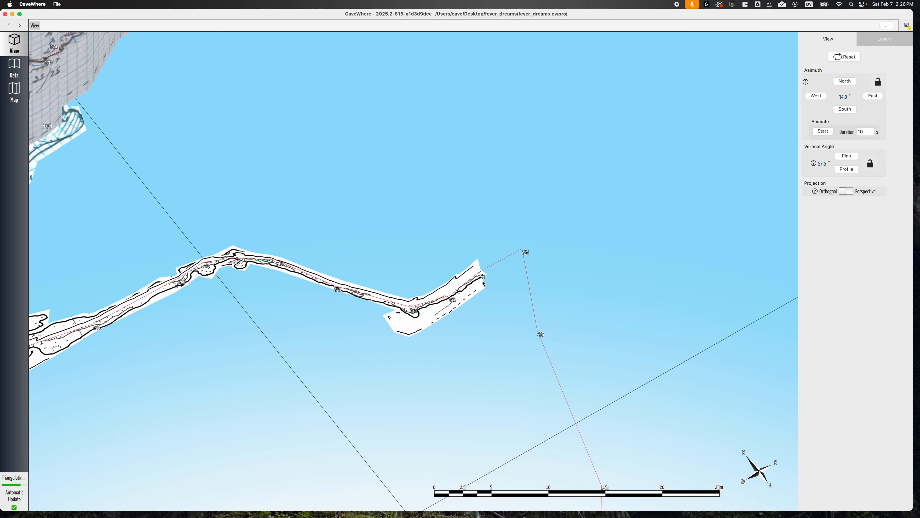
pyautogui.scroll(-10, 499, 320)
pyautogui.scroll(10, 516, 341)
pyautogui.scroll(-5, 500, 326)
pyautogui.moveTo(473, 307); pyautogui.dragTo(465, 323, button='right')
pyautogui.scroll(5, 453, 293)
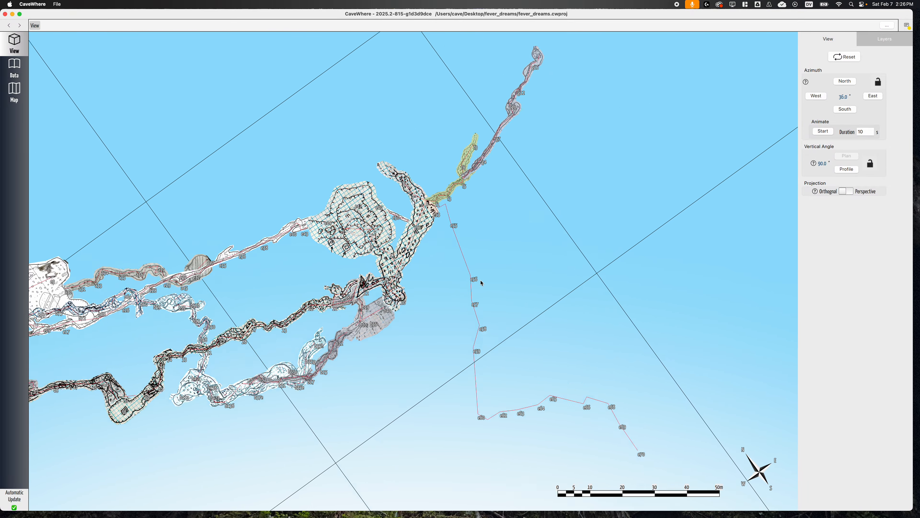
pyautogui.scroll(-5, 446, 269)
pyautogui.moveTo(443, 289); pyautogui.dragTo(457, 263, button='right')
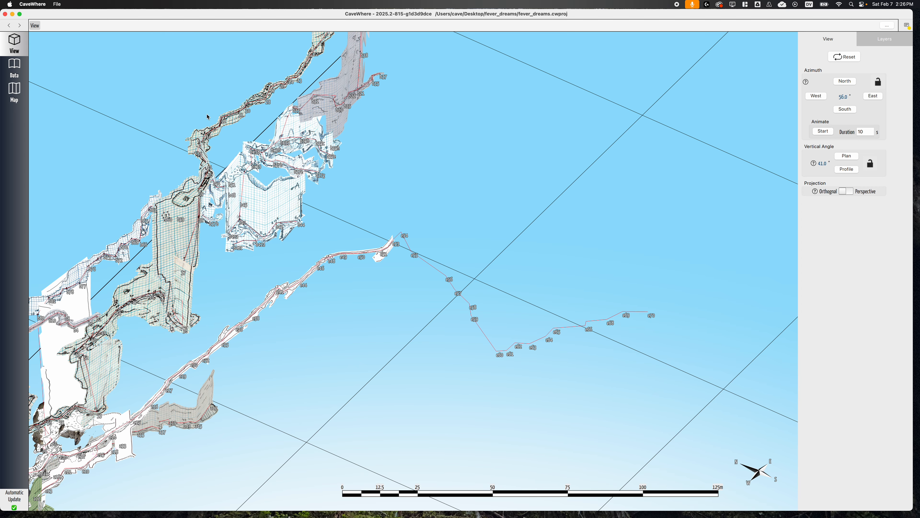
pyautogui.moveTo(433, 269); pyautogui.dragTo(410, 291, button='right')
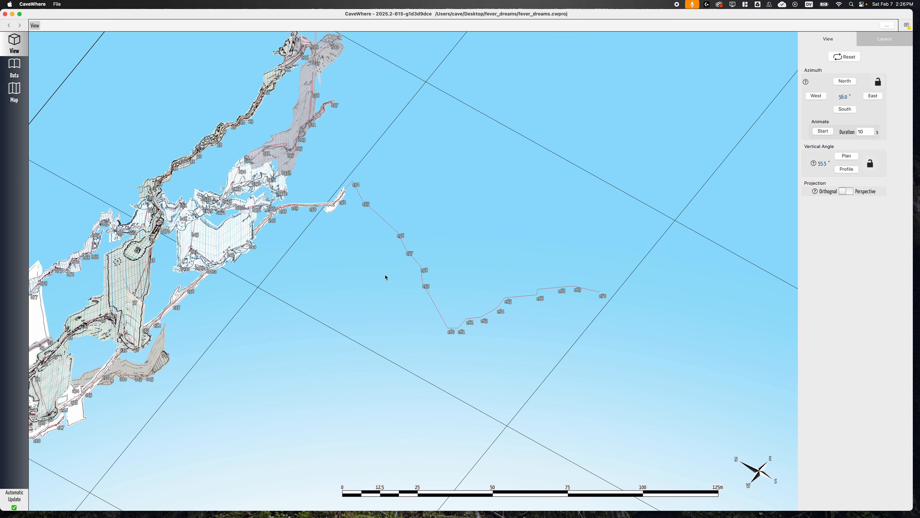
# Switch to Finder and open e_survey_4-1p-raw.svg from the desktop e-survey folder in Inkscape.
pyautogui.press('super+Tab')
pyautogui.press('super+Tab')
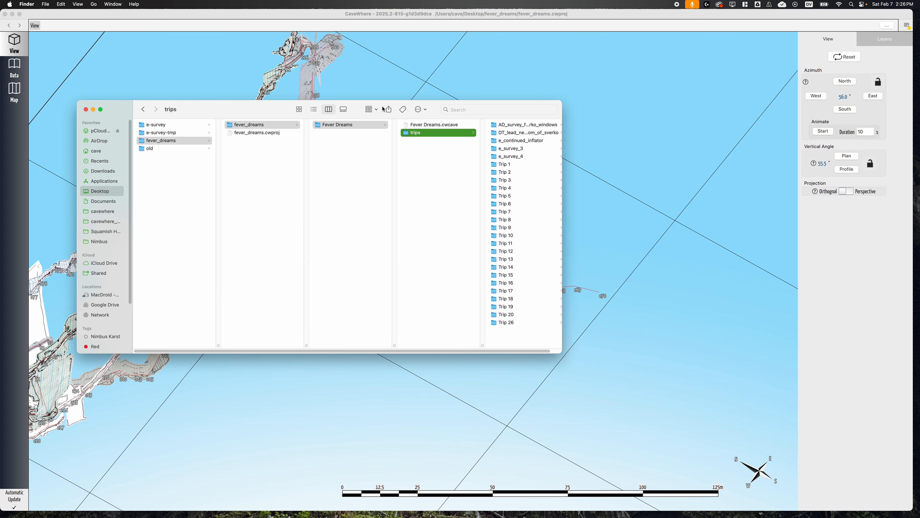
pyautogui.click(172, 125)
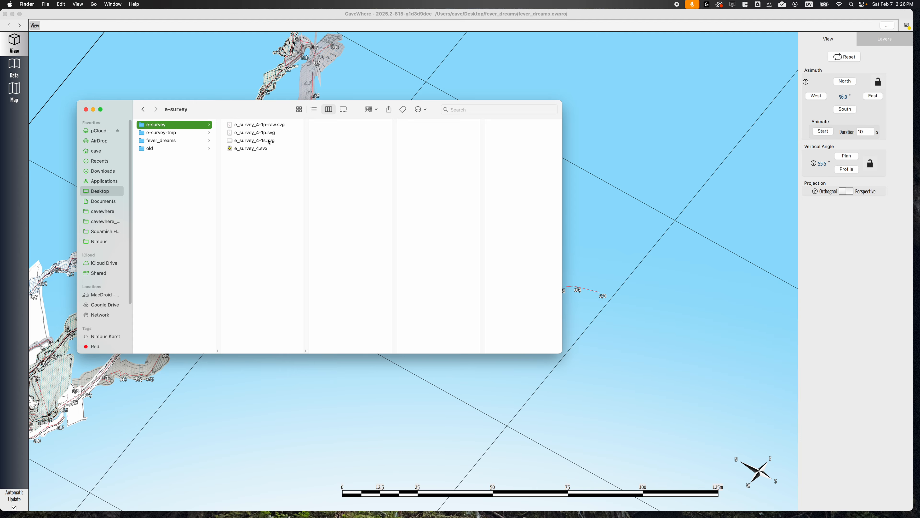
pyautogui.click(270, 125)
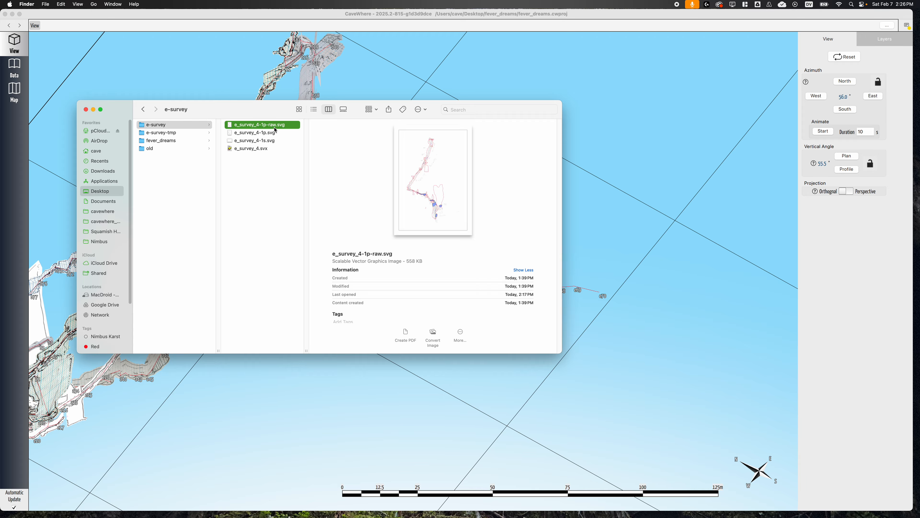
pyautogui.doubleClick(275, 129)
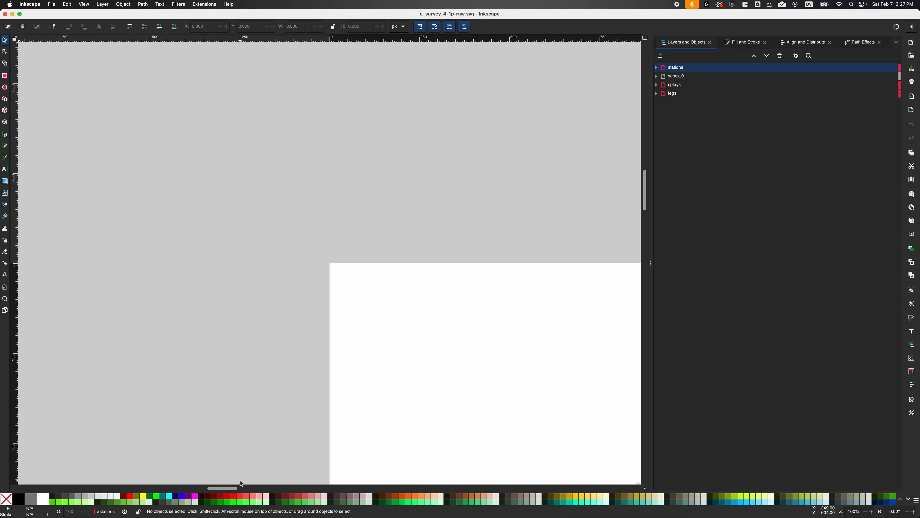
# Look over the plan sketch, checking the passage outline, handwritten notes and station labels from the e53 end down past e59.
pyautogui.hscroll(10, 254, 471)
pyautogui.scroll(-10, 305, 424)
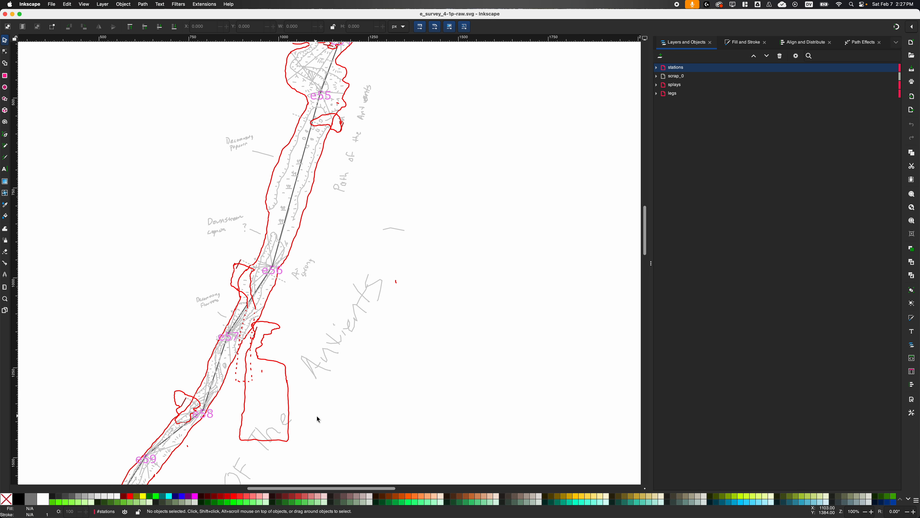
pyautogui.scroll(-5, 364, 298)
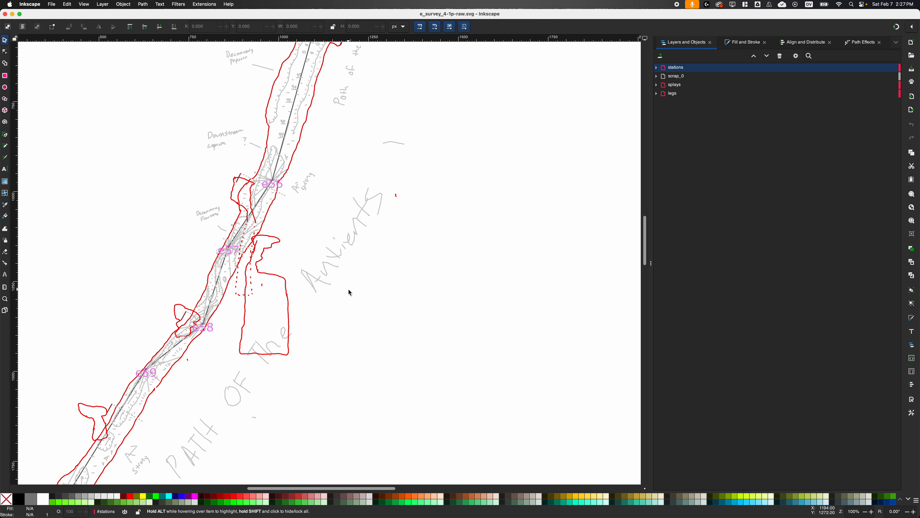
pyautogui.scroll(-4, 345, 287)
pyautogui.scroll(10, 303, 278)
pyautogui.scroll(-3, 312, 274)
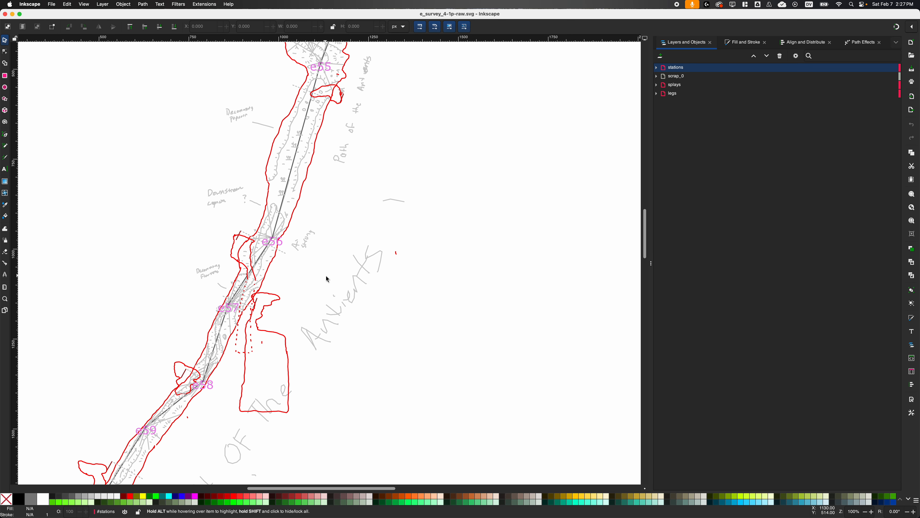
pyautogui.scroll(-8, 327, 278)
pyautogui.scroll(12, 327, 278)
pyautogui.scroll(3, 328, 275)
pyautogui.scroll(-8, 330, 276)
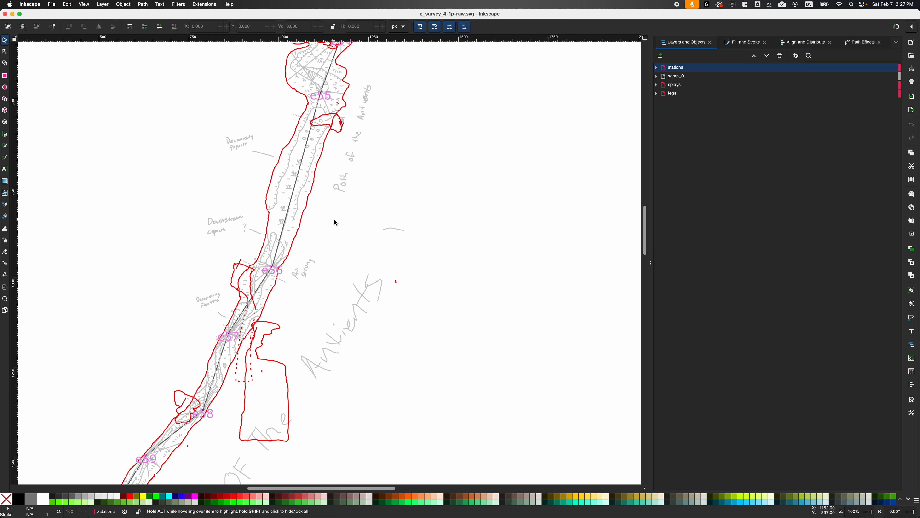
pyautogui.click(285, 275)
pyautogui.scroll(9, 285, 274)
pyautogui.doubleClick(295, 209)
pyautogui.click(5, 40)
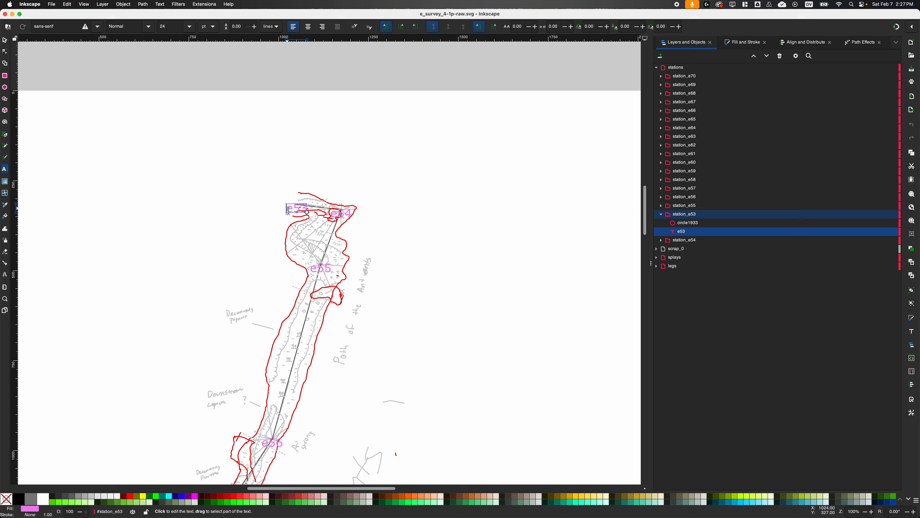
pyautogui.press('t')
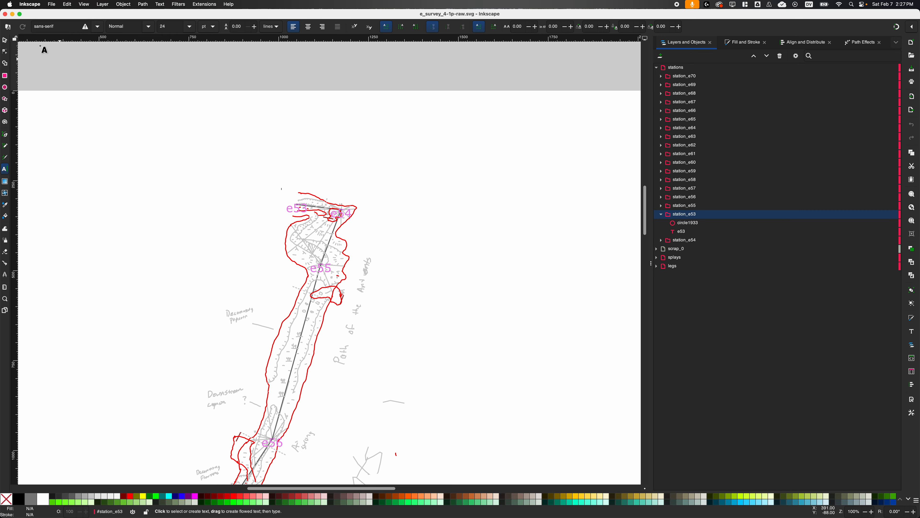
pyautogui.click(5, 40)
# Move the e53 station label above the passage's upper end and the e54 label to its right, clear of the sketch.
pyautogui.moveTo(291, 214); pyautogui.dragTo(289, 184)
pyautogui.click(350, 219)
pyautogui.moveTo(350, 218); pyautogui.dragTo(385, 220)
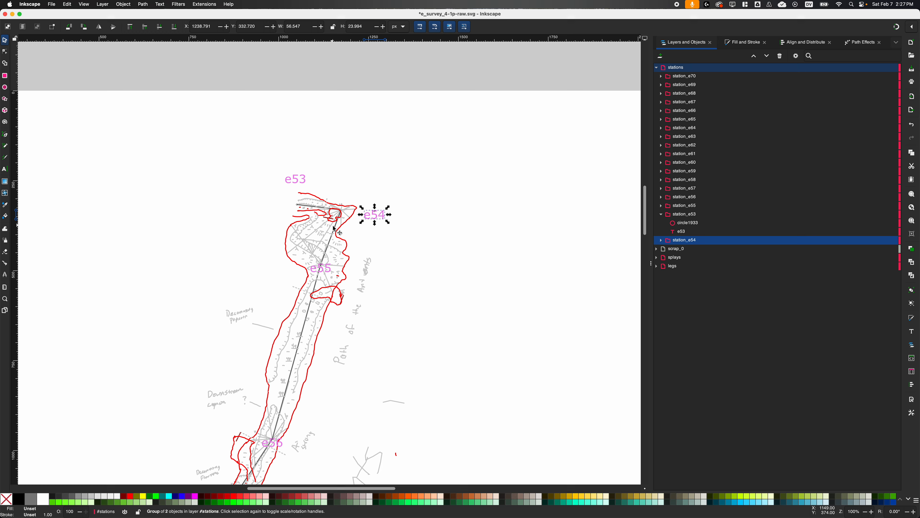
# Select all paths sharing the red passage outline's fill and stroke, and set their stroke colour to black.
pyautogui.click(313, 198)
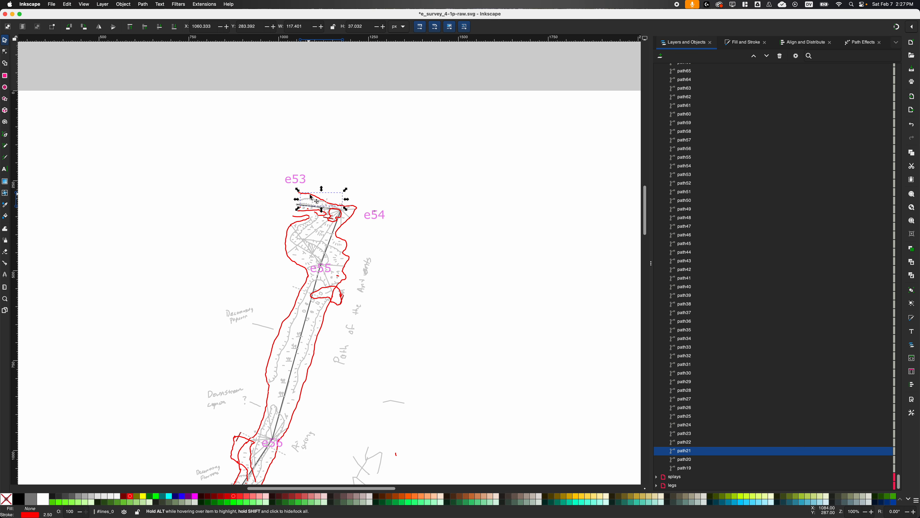
pyautogui.rightClick(311, 197)
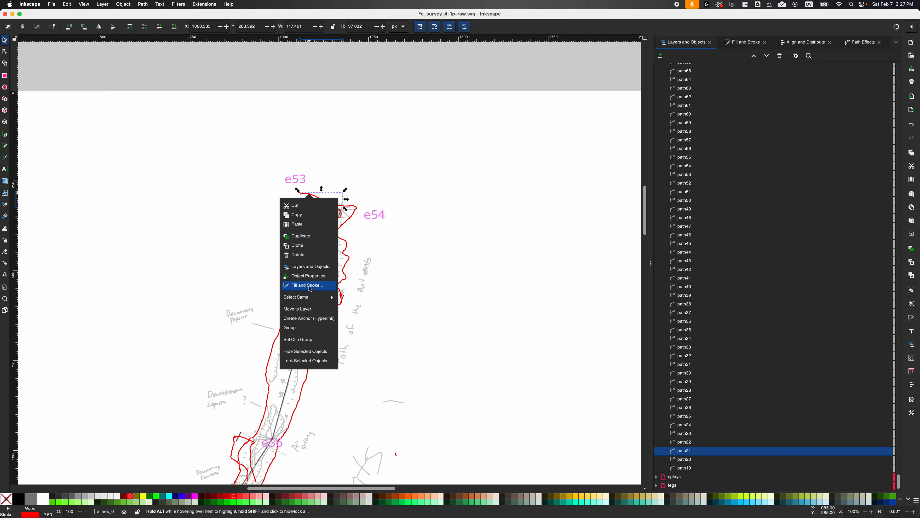
pyautogui.click(301, 298)
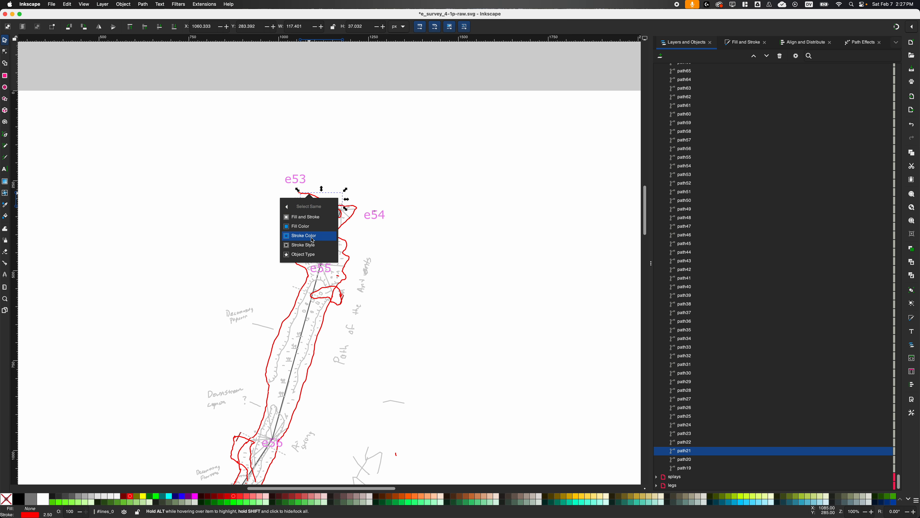
pyautogui.click(311, 218)
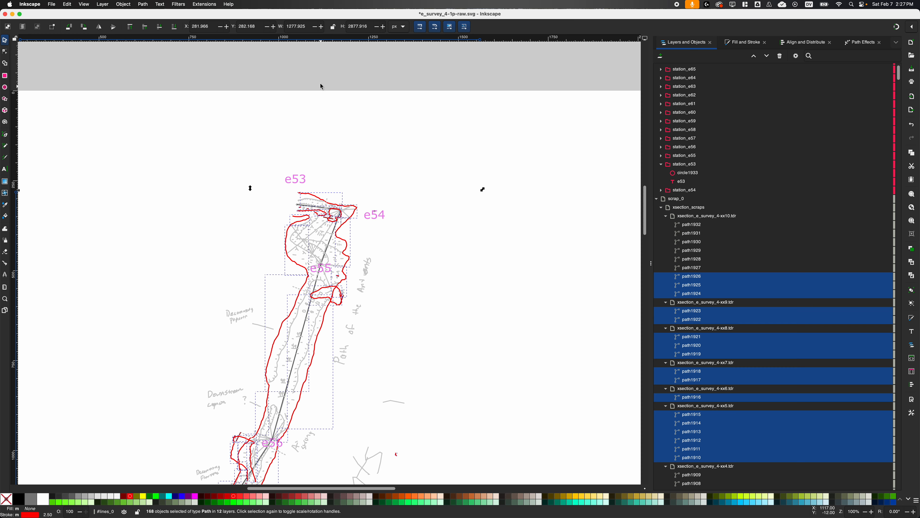
pyautogui.click(739, 45)
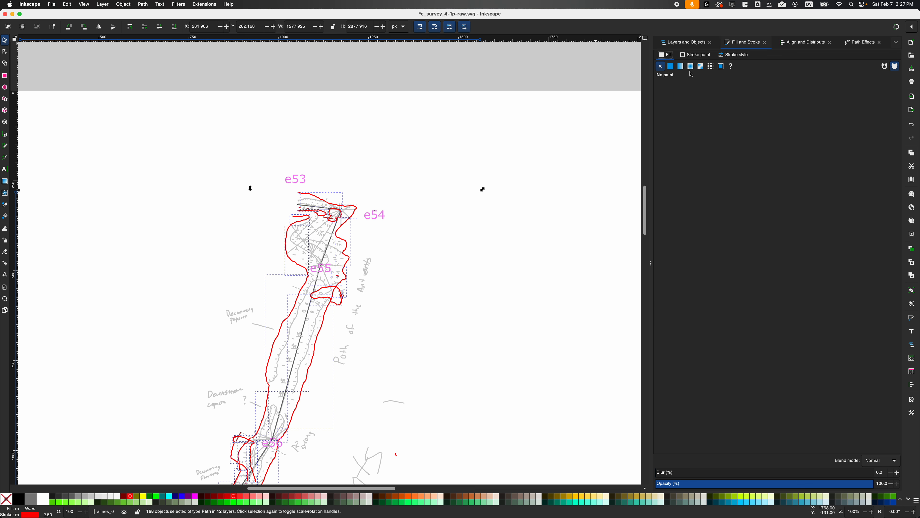
pyautogui.click(695, 55)
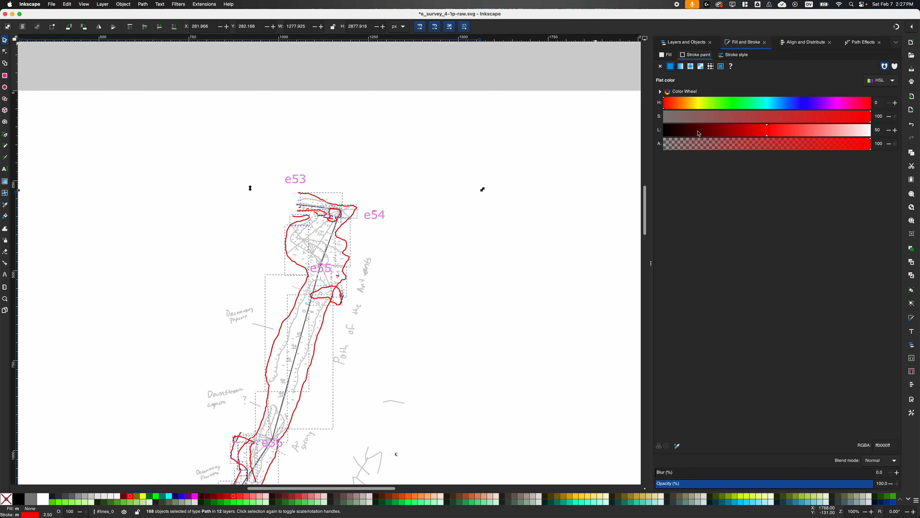
pyautogui.moveTo(733, 134); pyautogui.dragTo(628, 134)
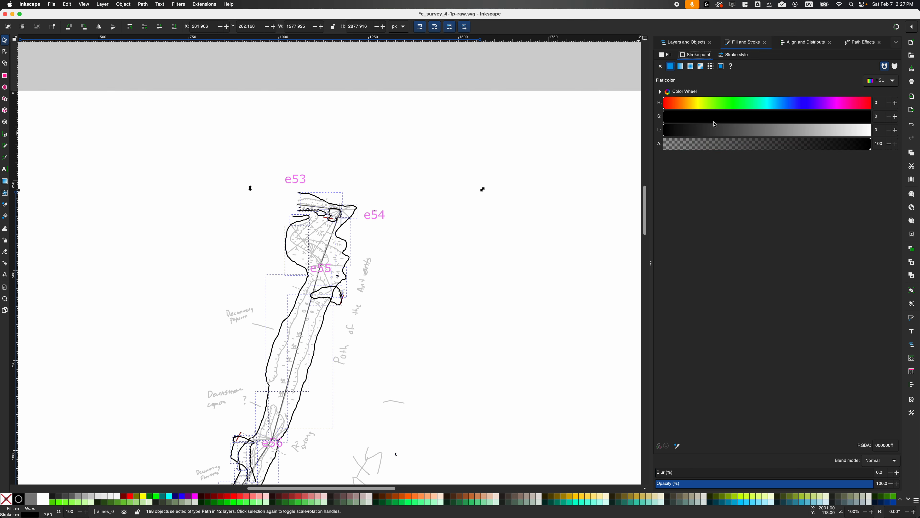
# Open the stroke style settings for the selected outline paths.
pyautogui.click(736, 56)
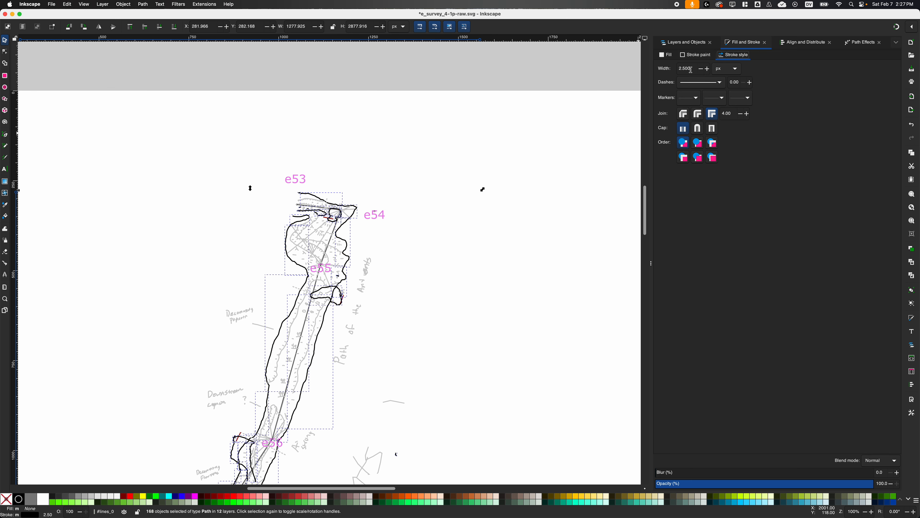